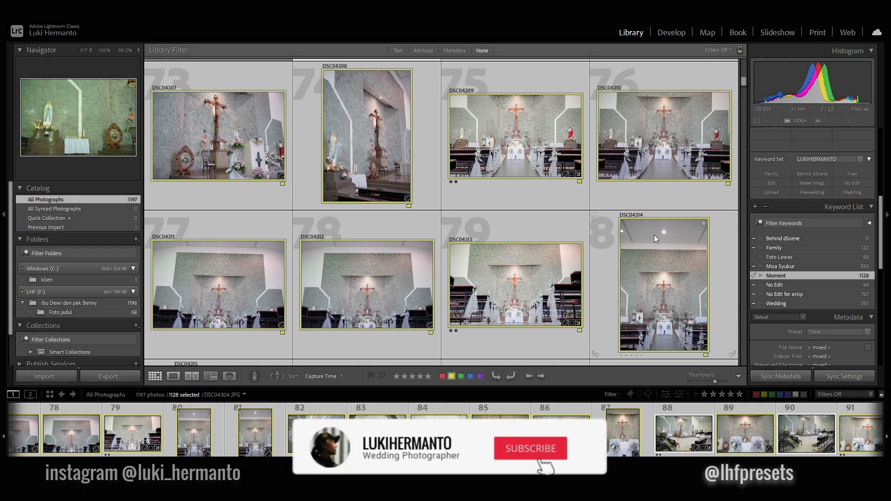
Look through the church photos in the unfiltered library grid.
scroll(654, 238, down, 2)
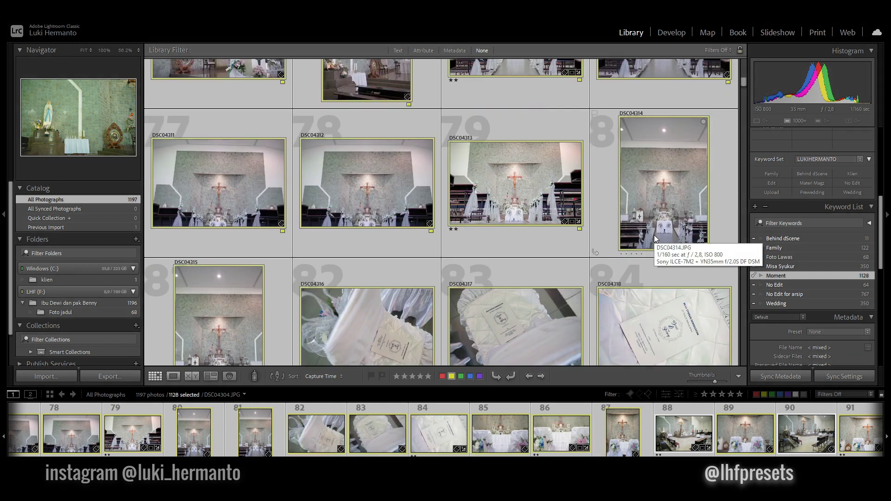
scroll(653, 238, up, 2)
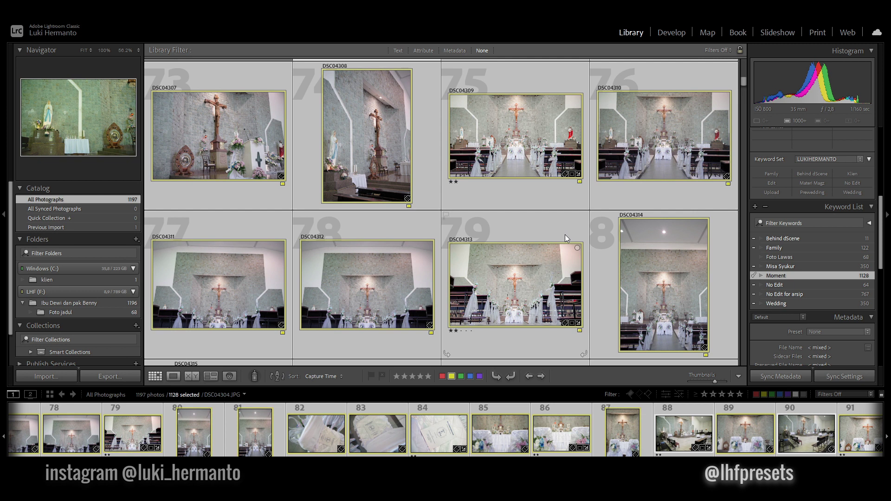
scroll(564, 235, down, 2)
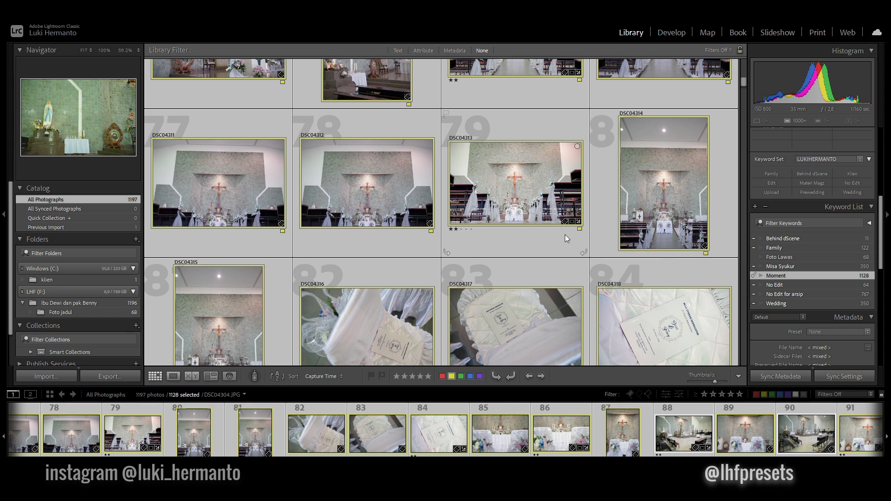
scroll(565, 235, down, 2)
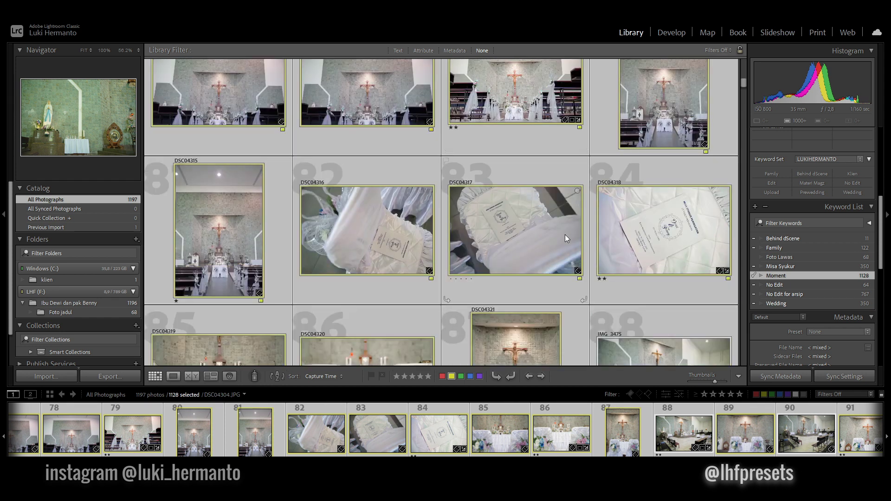
scroll(564, 235, up, 2)
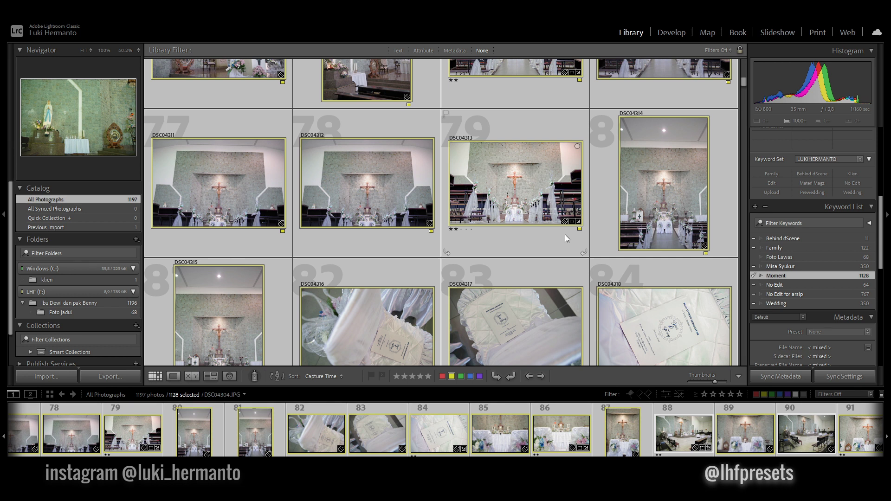
scroll(565, 235, down, 3)
scroll(564, 234, up, 3)
scroll(565, 237, up, 2)
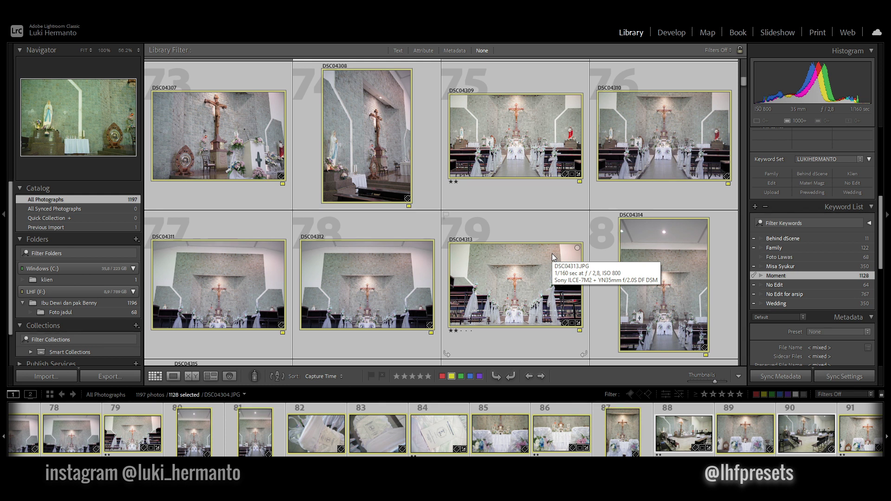
scroll(552, 254, down, 3)
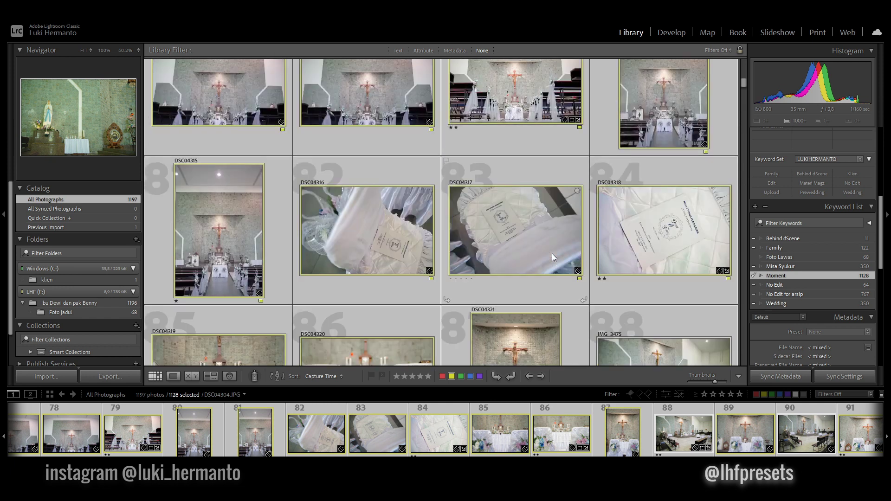
scroll(552, 256, down, 5)
scroll(554, 261, up, 7)
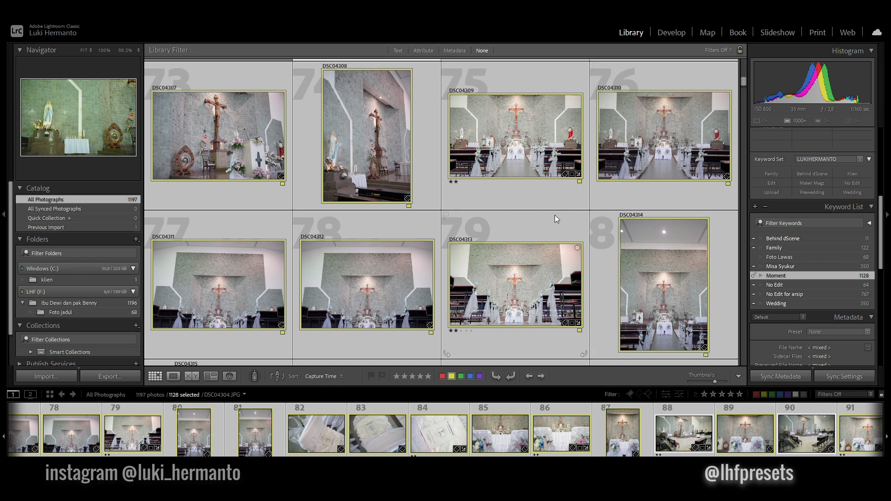
Filter the library to photos rated two stars or higher and review them through to the last photo.
click(511, 147)
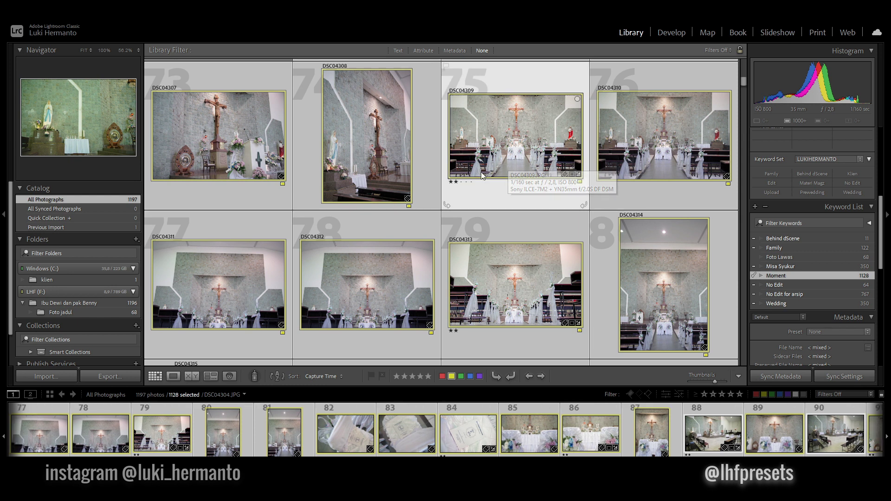
click(713, 394)
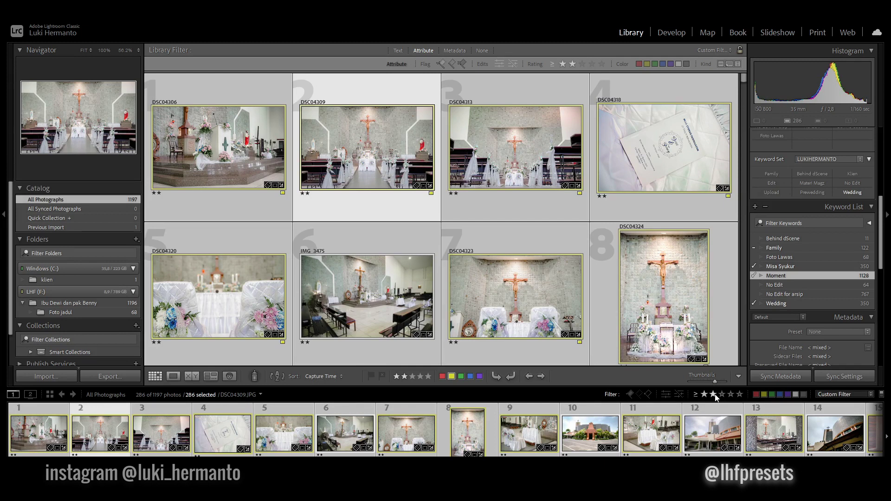
scroll(557, 241, down, 3)
scroll(557, 242, up, 3)
scroll(511, 226, down, 10)
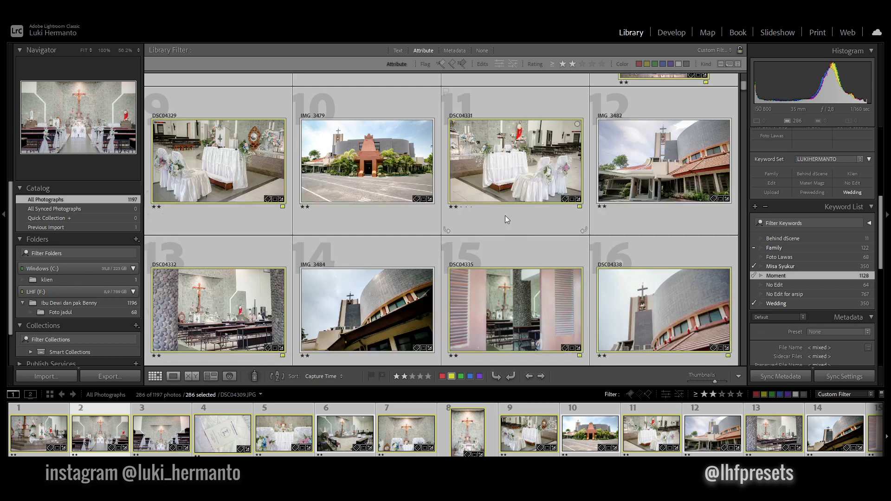
scroll(515, 231, down, 5)
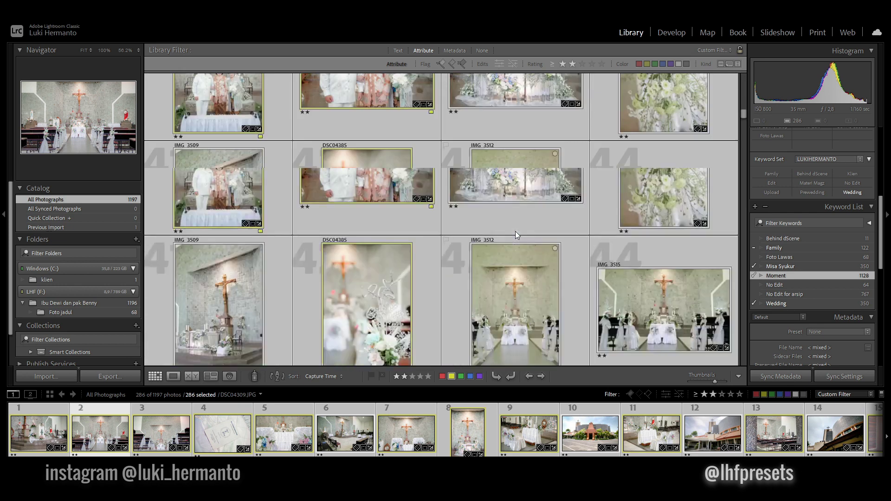
scroll(515, 231, up, 6)
scroll(522, 233, down, 2)
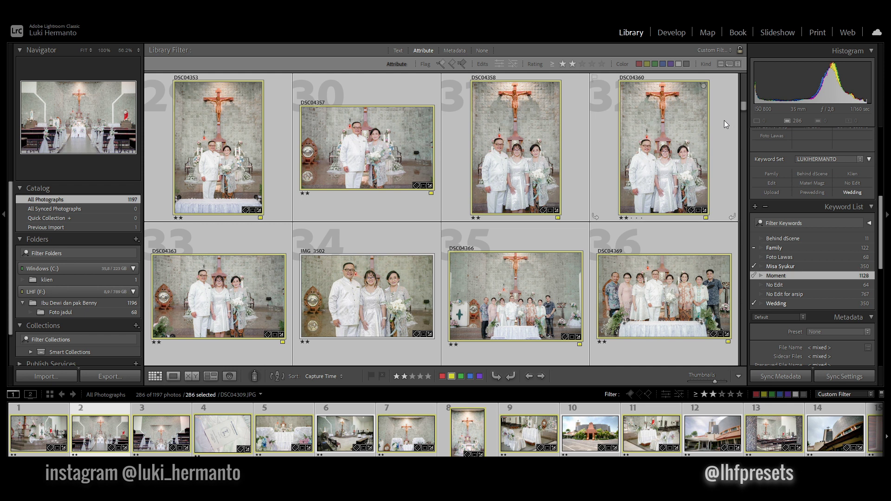
drag(741, 104, 733, 356)
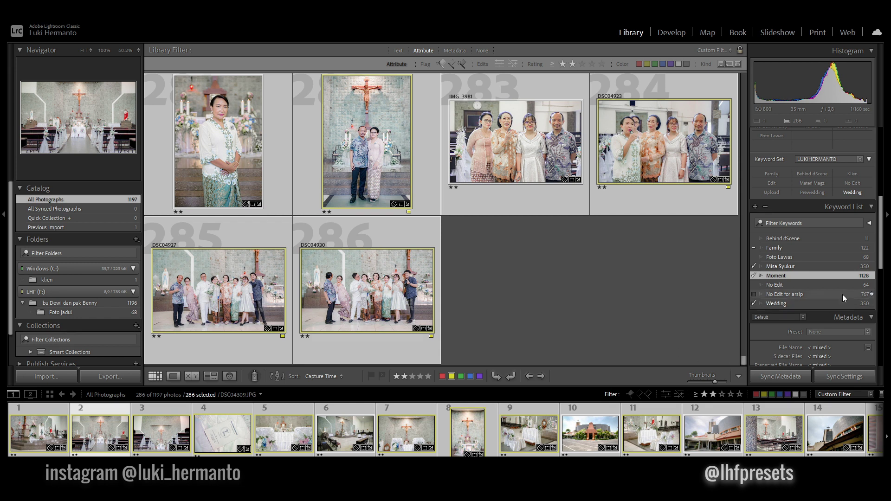
Show only the photos tagged with the "No Edit" keyword and look over them.
click(868, 285)
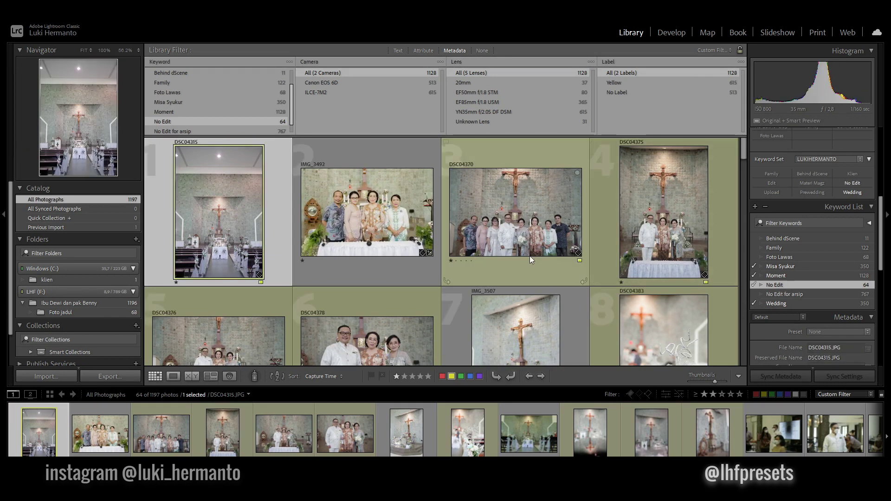
scroll(474, 252, down, 3)
scroll(475, 252, up, 3)
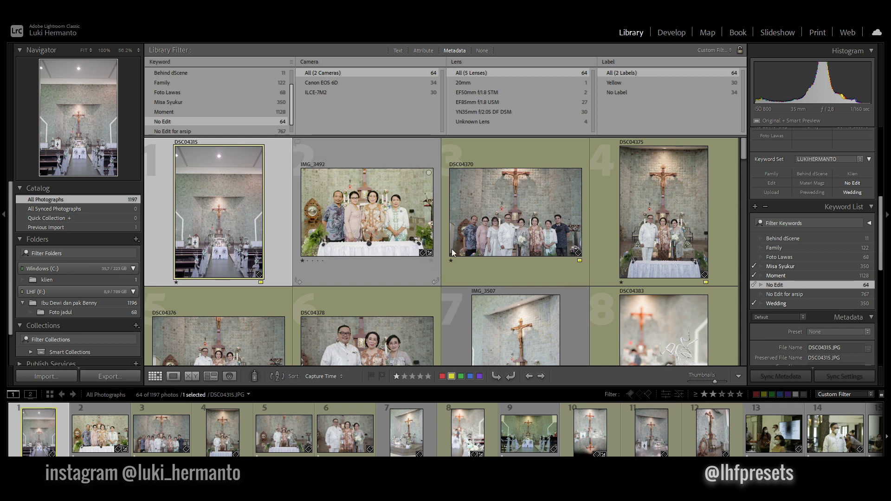
scroll(464, 248, down, 3)
scroll(492, 247, up, 2)
scroll(492, 247, up, 1)
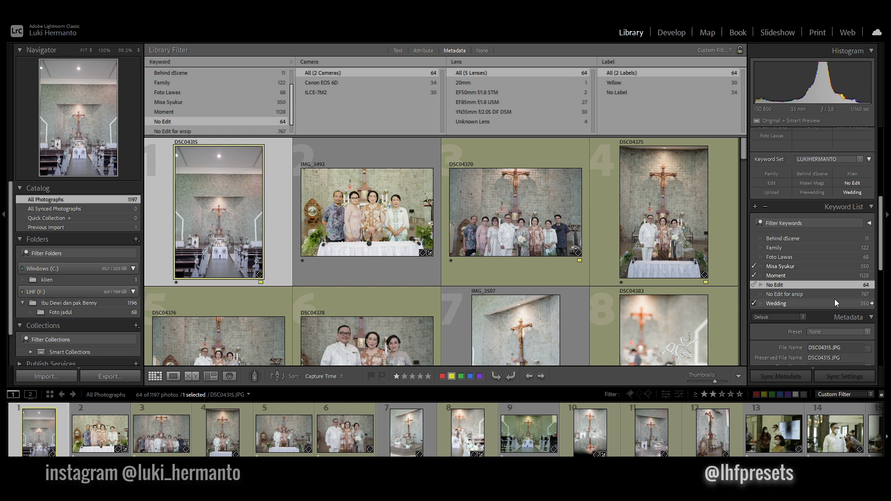
Filter the library to photos with the "No Edit for arsip" keyword and look over them.
click(871, 294)
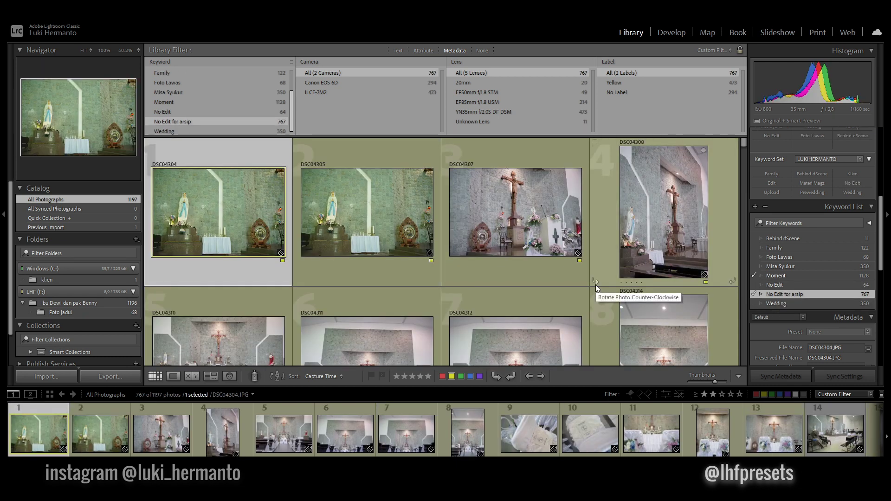
scroll(564, 287, down, 2)
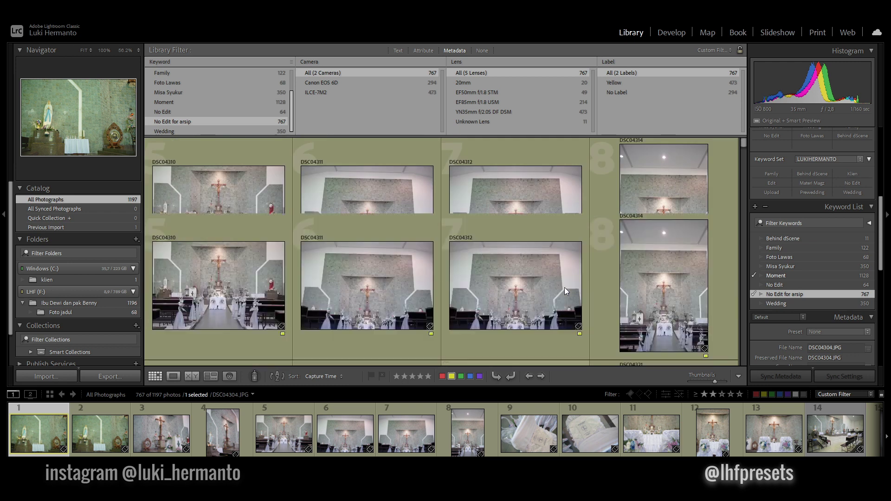
scroll(564, 289, up, 2)
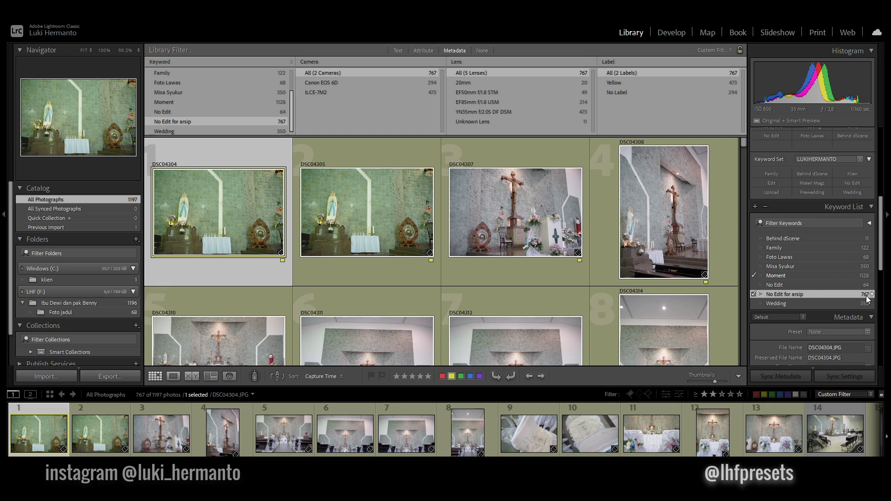
scroll(604, 285, down, 4)
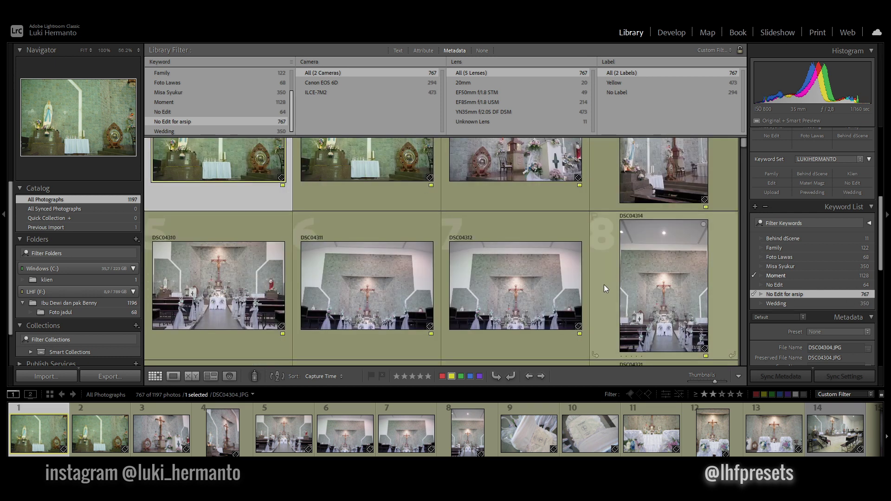
scroll(604, 285, up, 5)
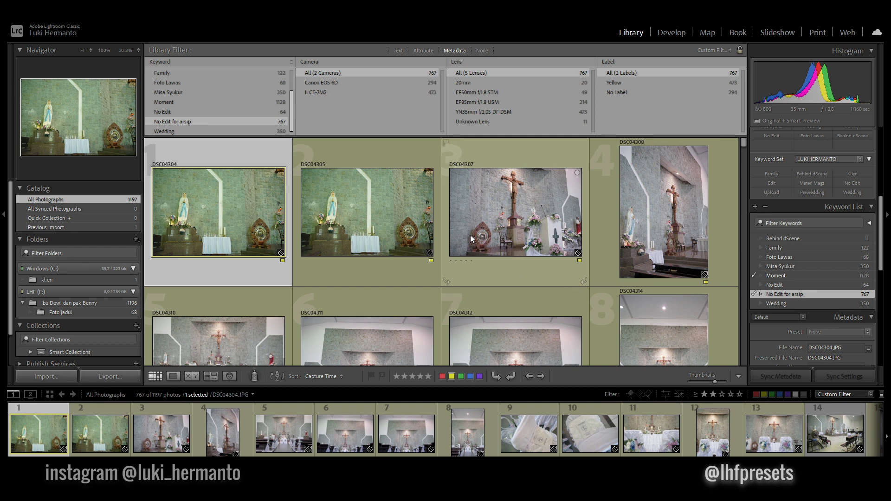
scroll(588, 241, down, 3)
scroll(589, 241, up, 3)
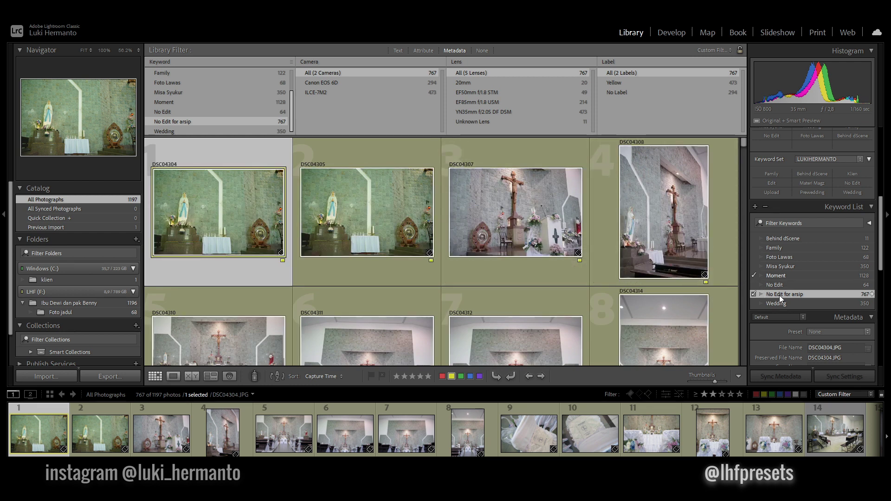
scroll(614, 266, down, 3)
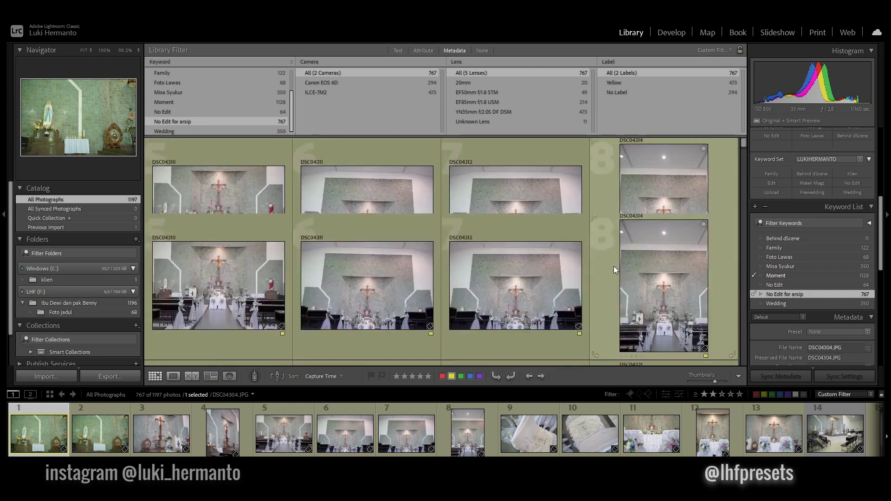
scroll(614, 266, up, 3)
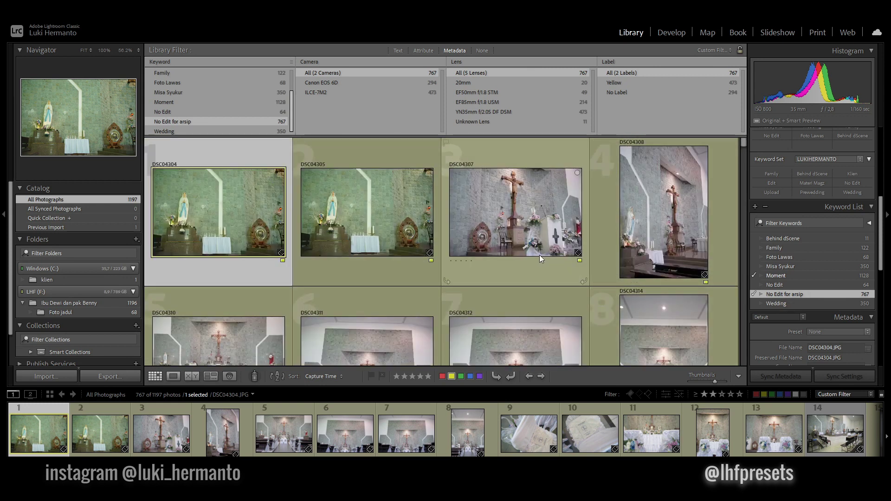
Select all the filtered "No Edit for arsip" photos and open the export settings for them.
click(496, 223)
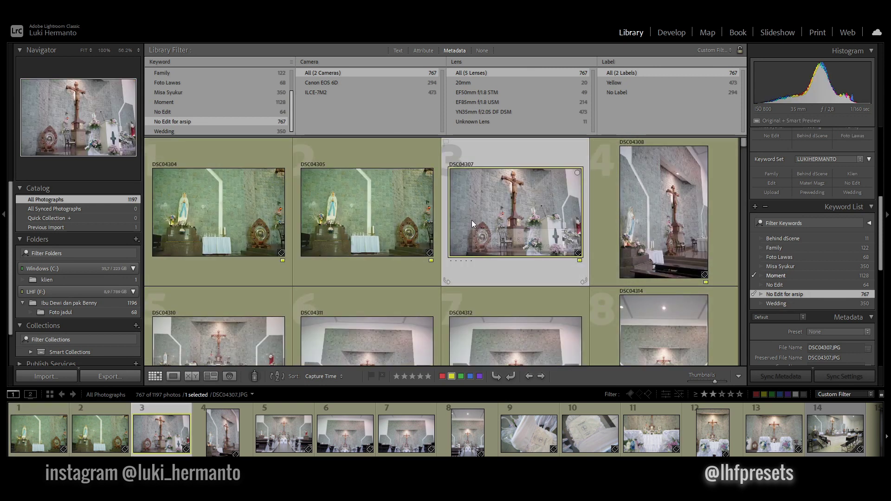
key(ctrl+a)
scroll(477, 199, down, 5)
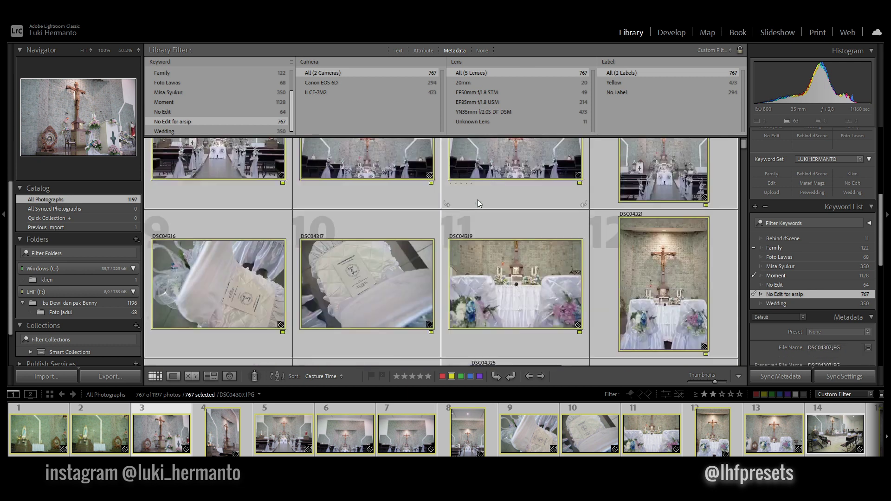
scroll(441, 205, up, 3)
key(alt+f)
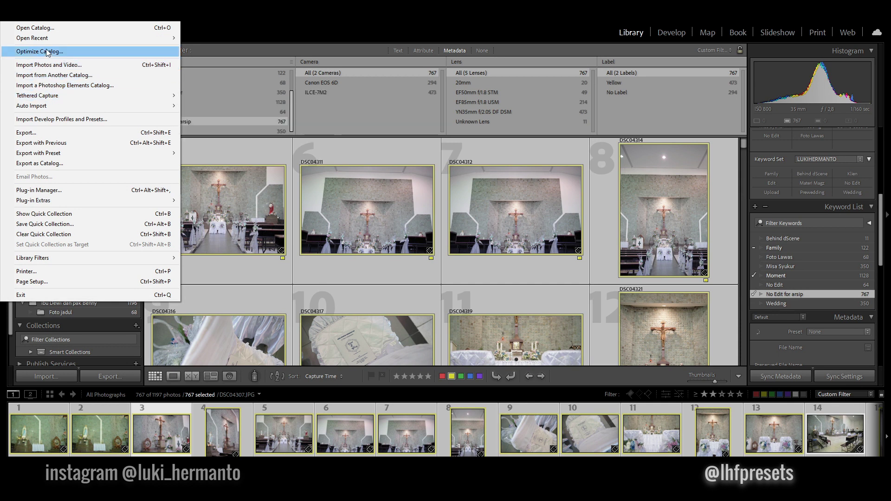
click(51, 134)
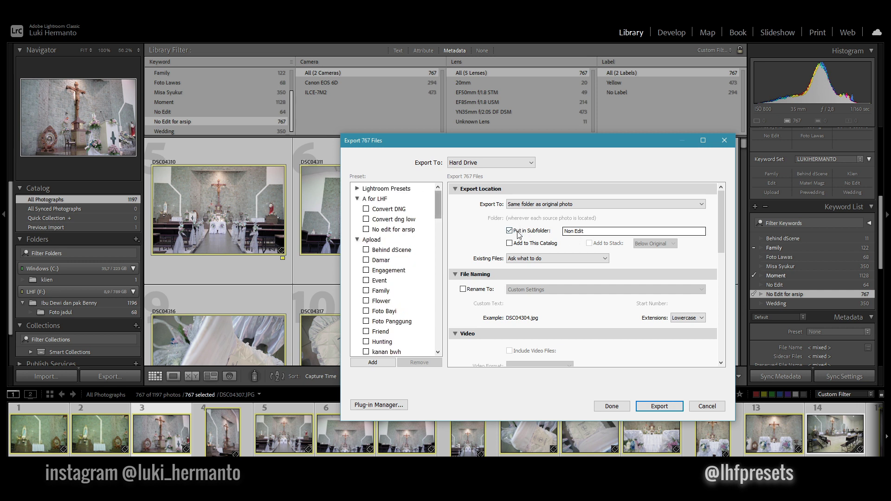
Load the "No edit for arsip" export preset and review its location, file naming, file settings and image sizing.
click(398, 235)
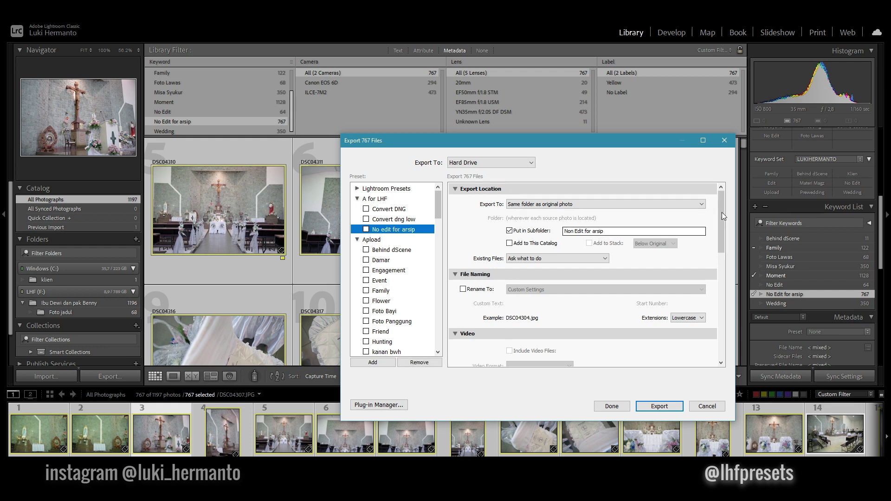
drag(723, 212, 723, 273)
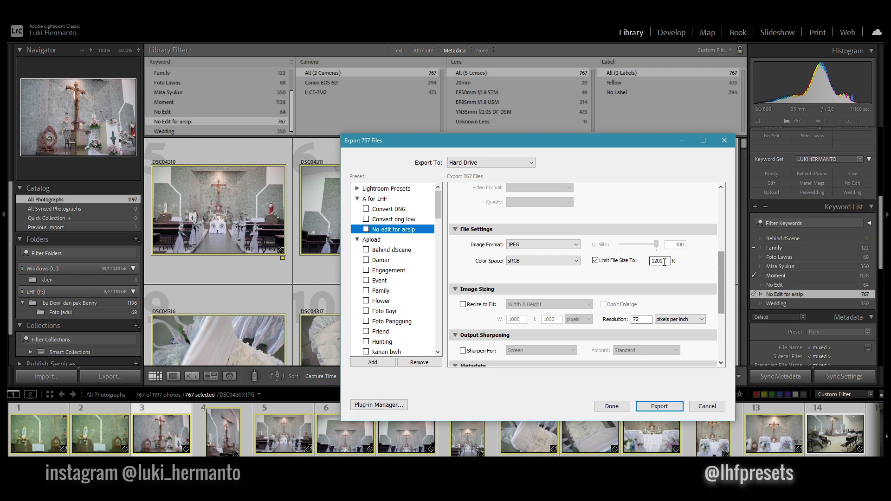
scroll(675, 264, down, 1)
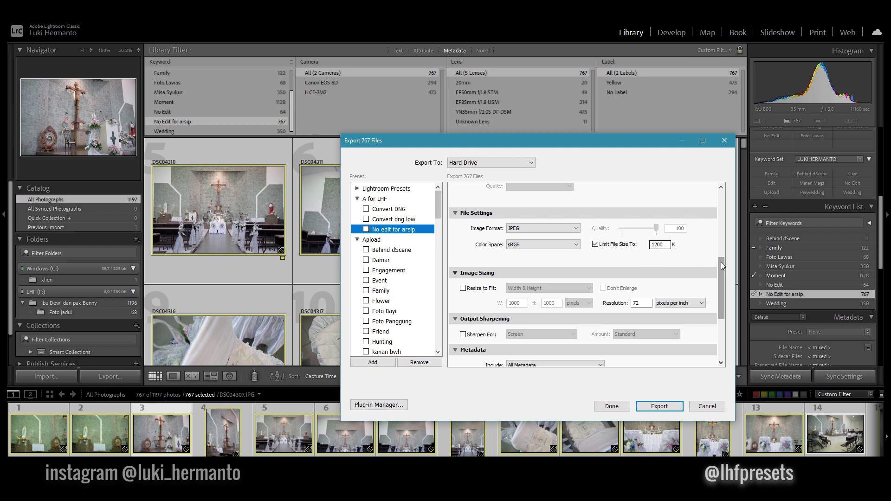
drag(723, 263, 722, 262)
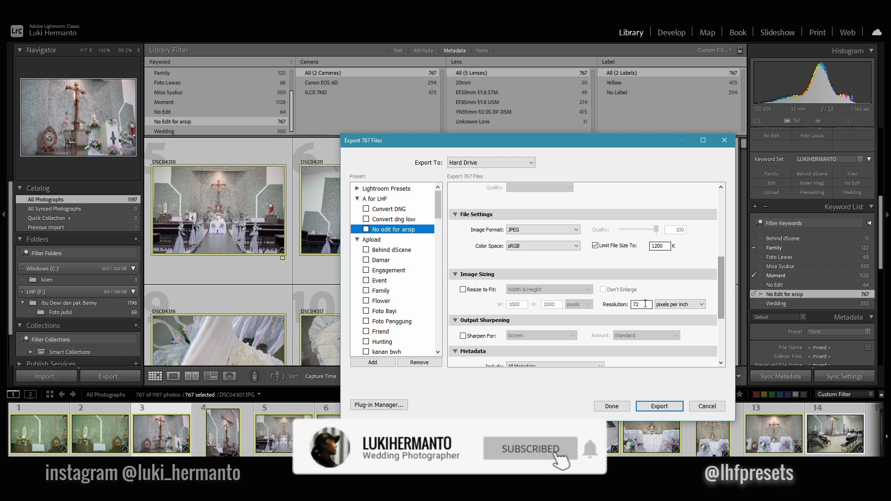
drag(722, 281, 719, 250)
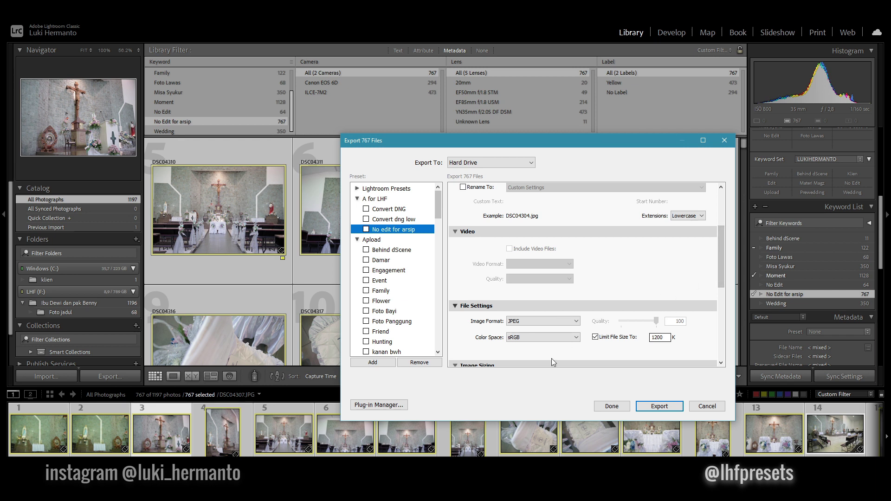
drag(720, 263, 720, 229)
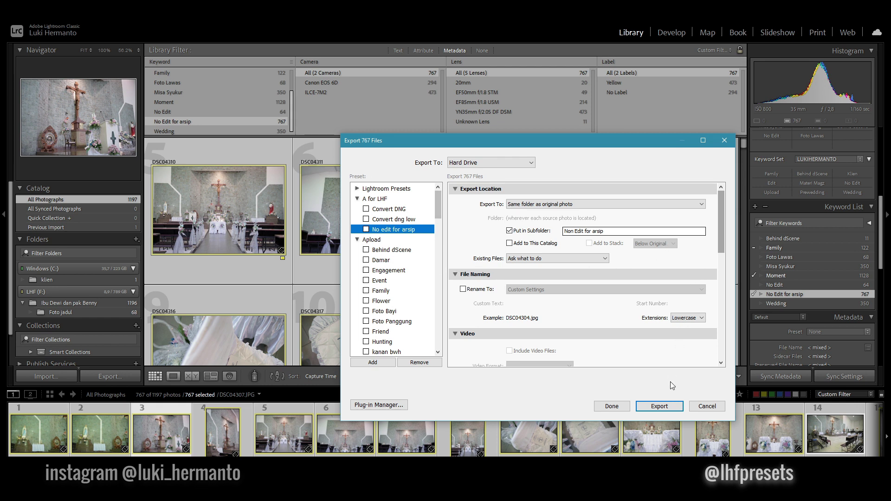
Export the selected photos with the loaded "No edit for arsip" preset settings and look through the photo grid.
click(660, 407)
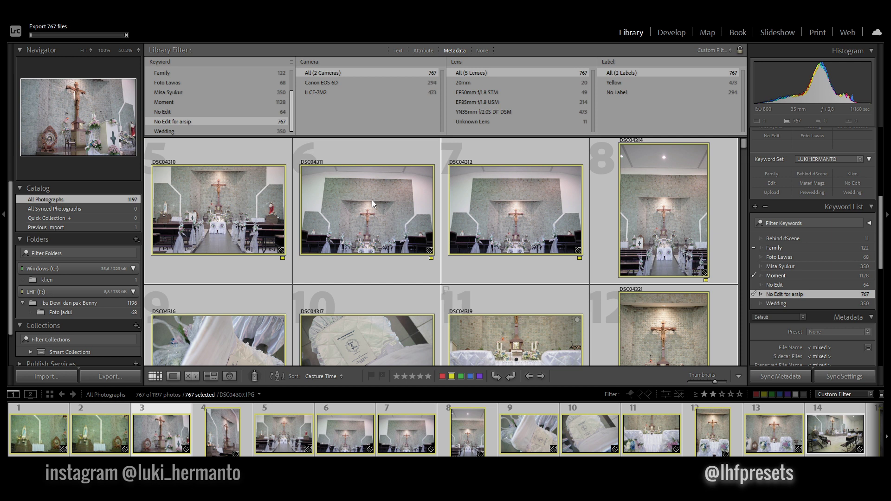
mouse_move(372, 201)
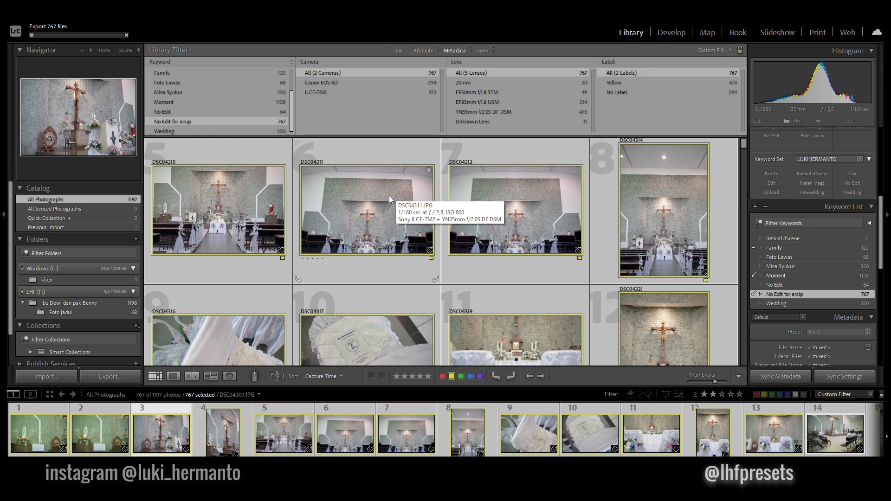
scroll(389, 199, down, 10)
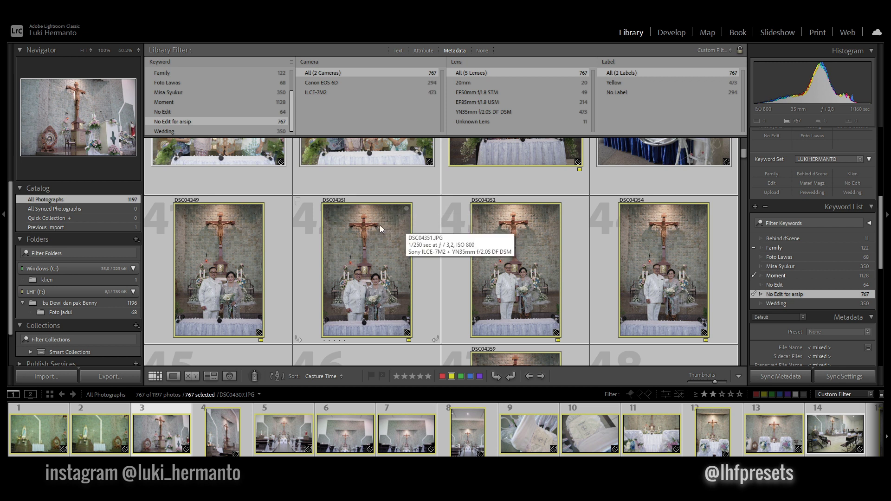
scroll(545, 289, down, 10)
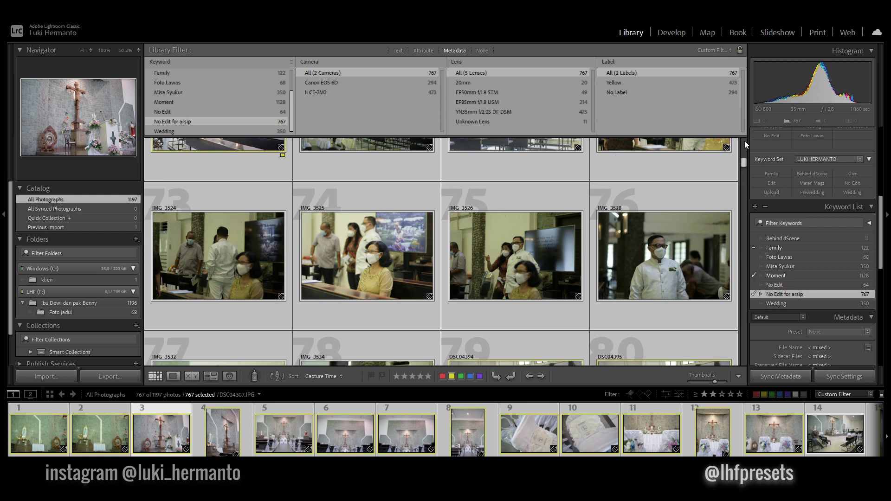
Show photo IMG_3526 in File Explorer and open the exported "Non Edit for arsip" subfolder.
click(484, 252)
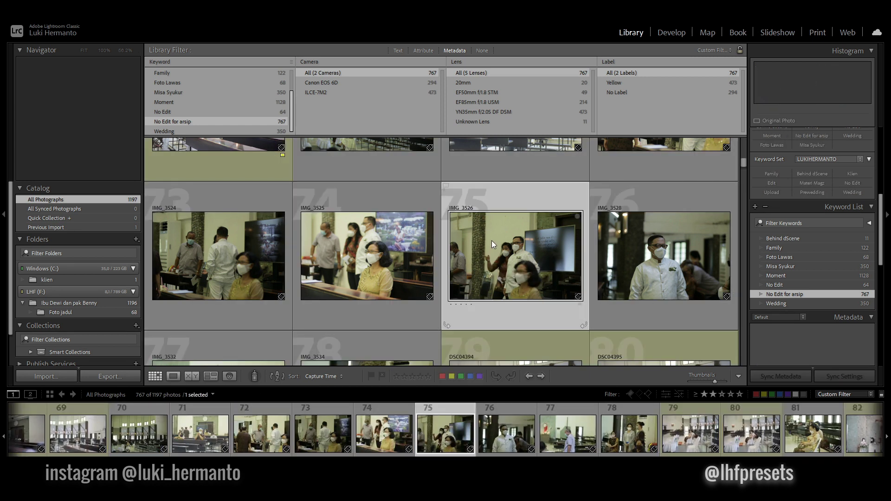
right_click(492, 241)
click(523, 228)
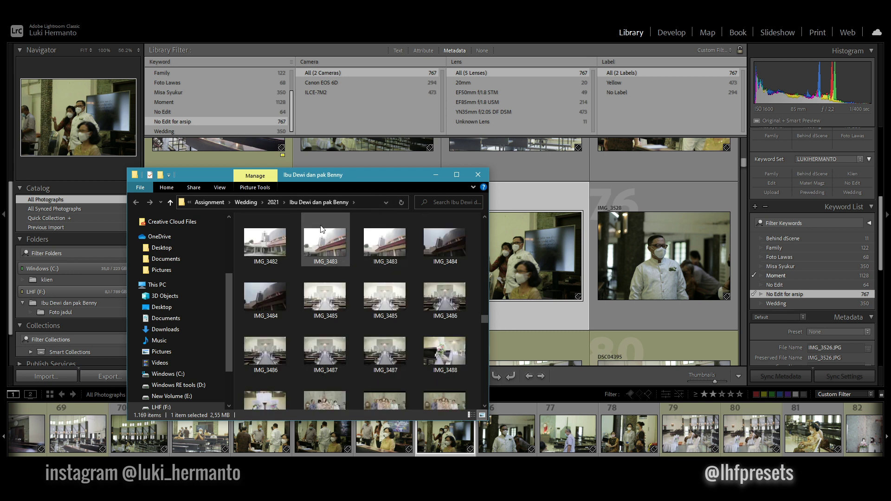
click(315, 203)
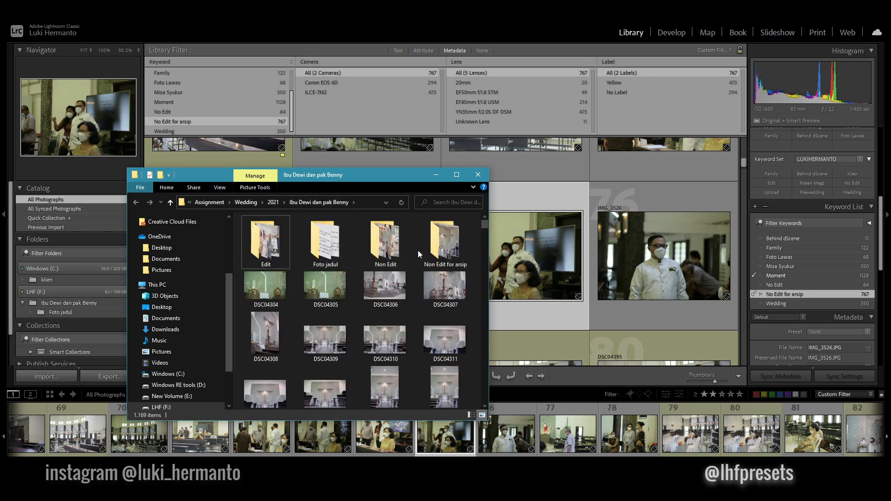
click(441, 249)
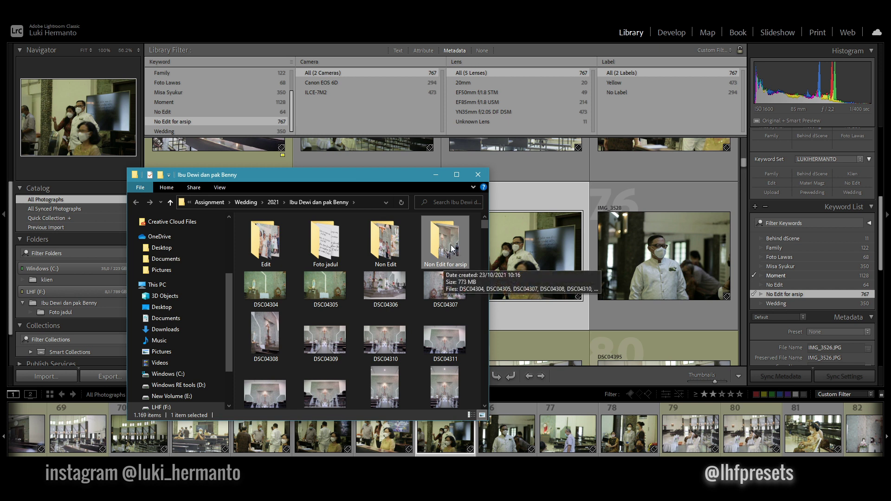
double_click(453, 249)
Check the combined file size of all exported photos in the "Non Edit for arsip" folder.
key(ctrl+a)
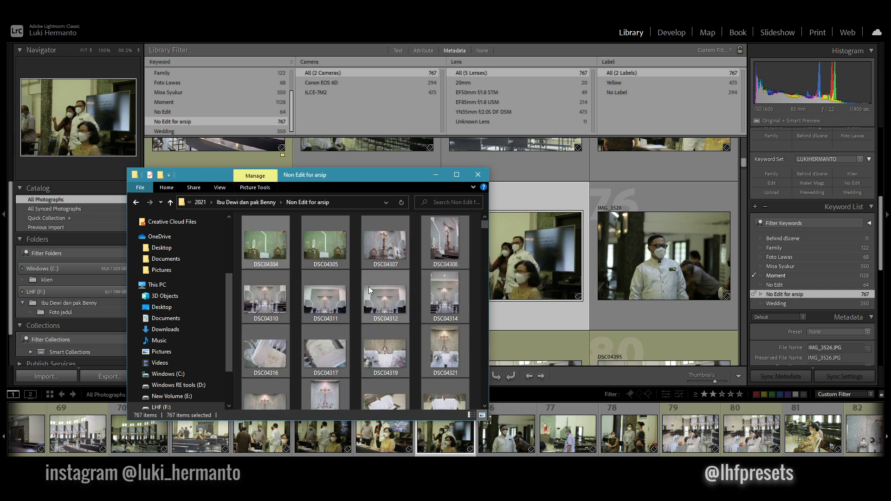
right_click(281, 246)
click(275, 256)
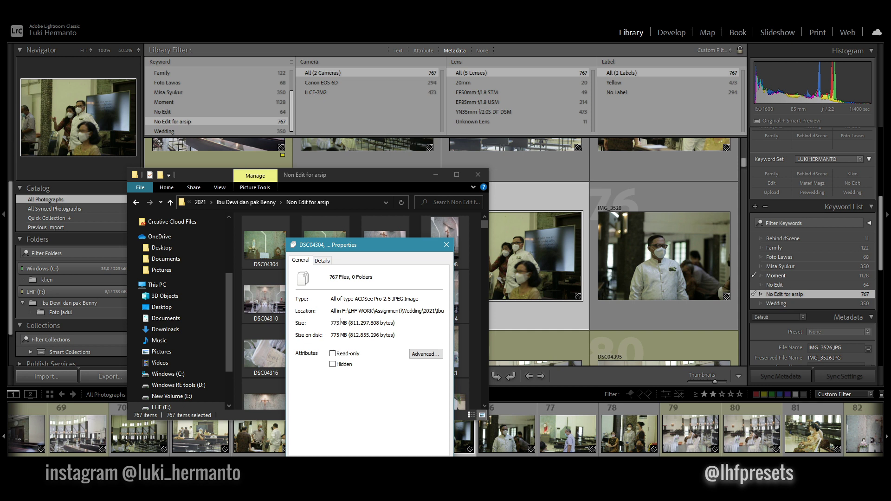
click(444, 247)
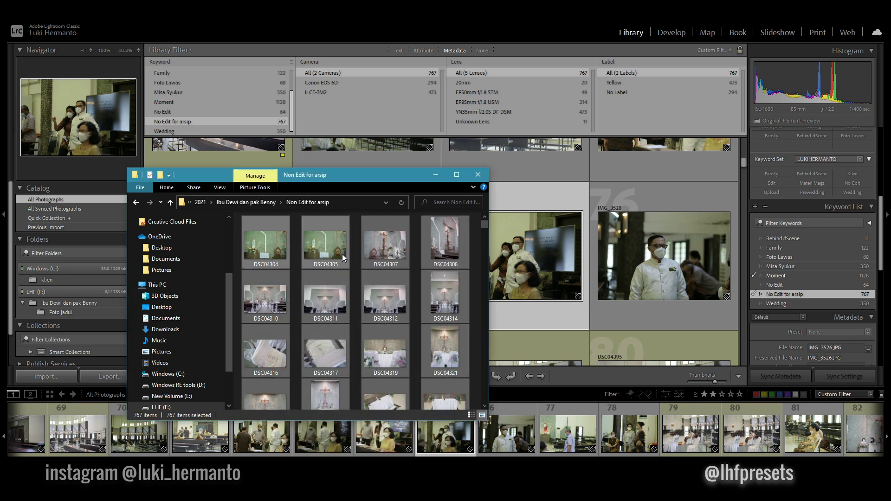
Return to the parent wedding folder and check the combined file size of the original photos.
click(268, 205)
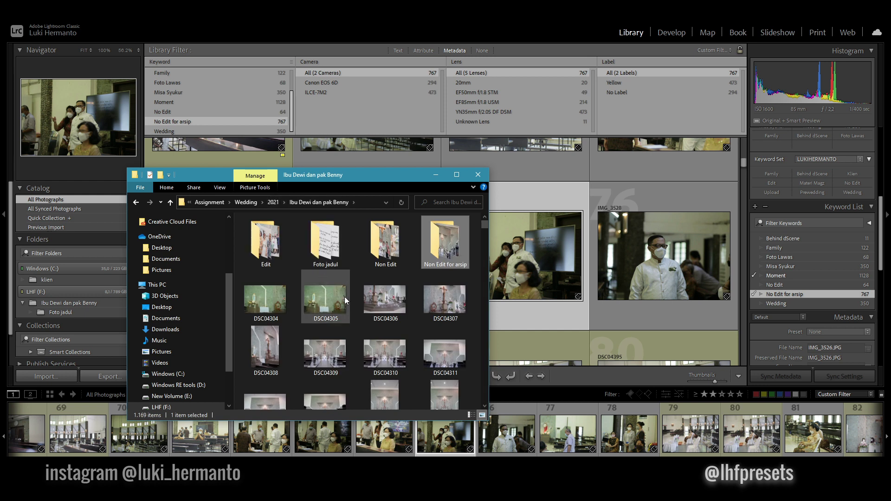
click(275, 300)
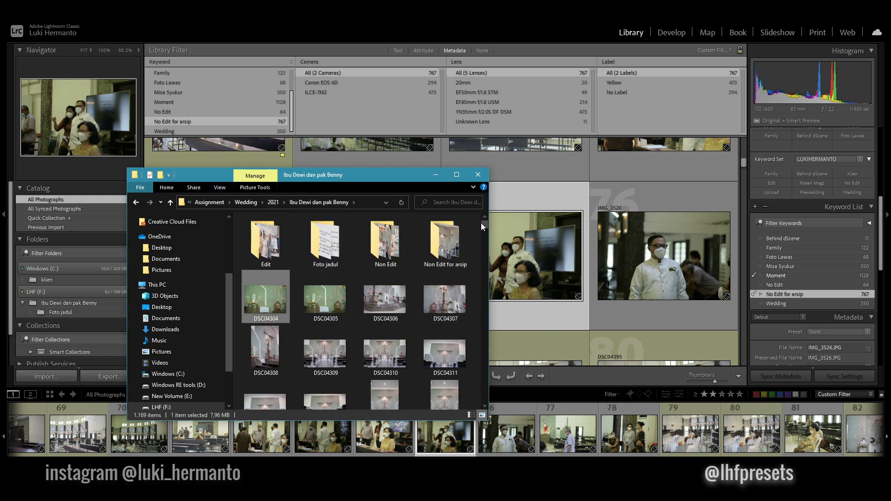
drag(485, 224, 484, 420)
key(ctrl+a)
right_click(284, 339)
click(251, 332)
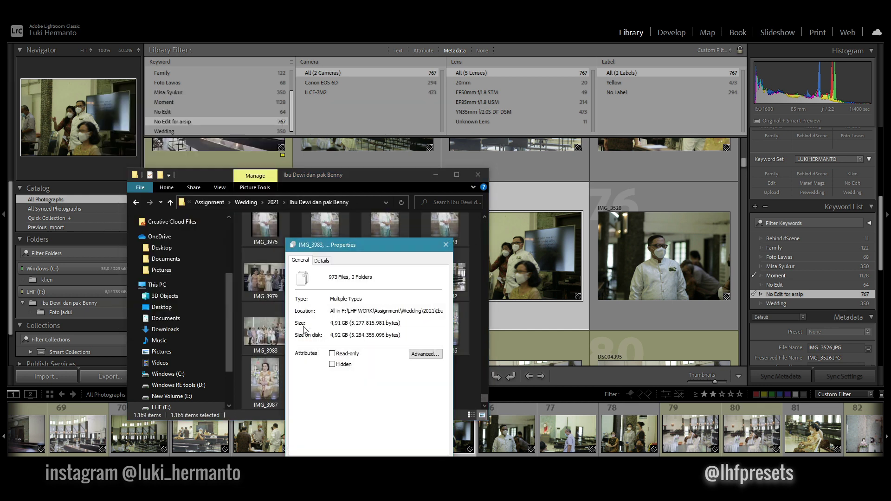
click(446, 245)
Compare the file size of the original DSC04304 with its exported copy in "Non Edit for arsip".
drag(486, 396, 474, 216)
click(256, 288)
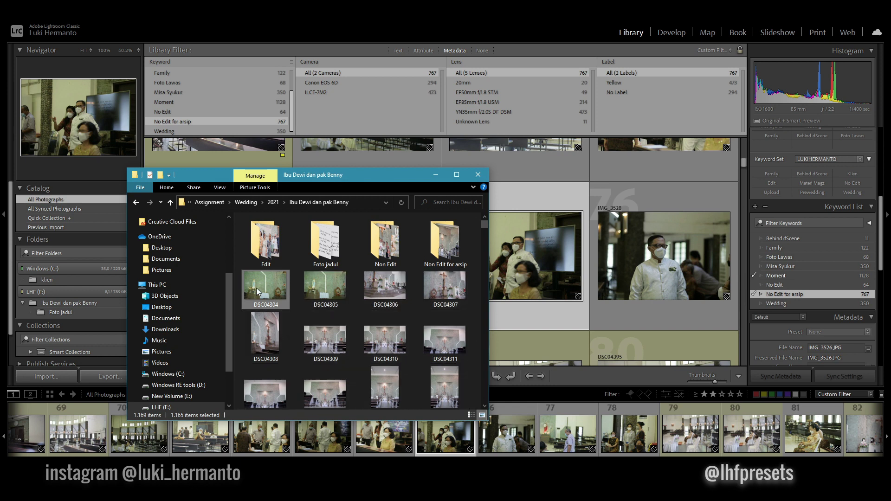
mouse_move(264, 292)
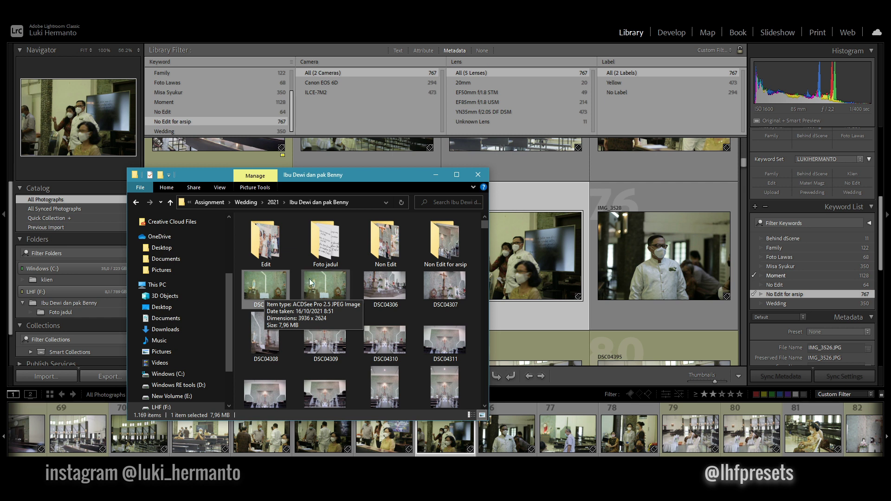
double_click(438, 243)
click(269, 253)
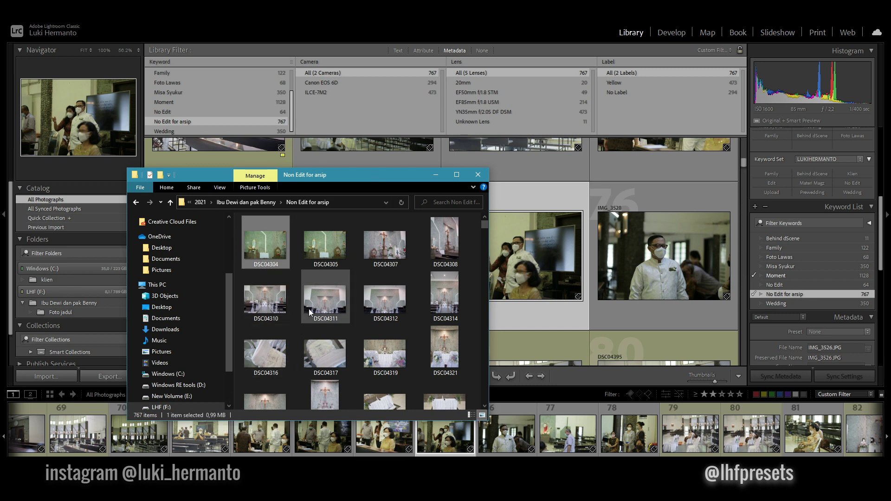
mouse_move(310, 312)
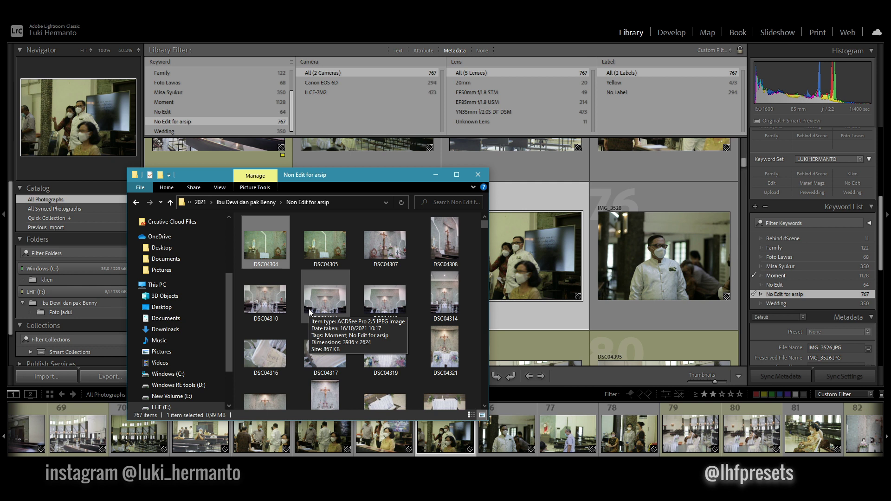
View the exported DSC04304 full screen, inspect its wall detail at high magnification, and close the viewer.
mouse_move(269, 246)
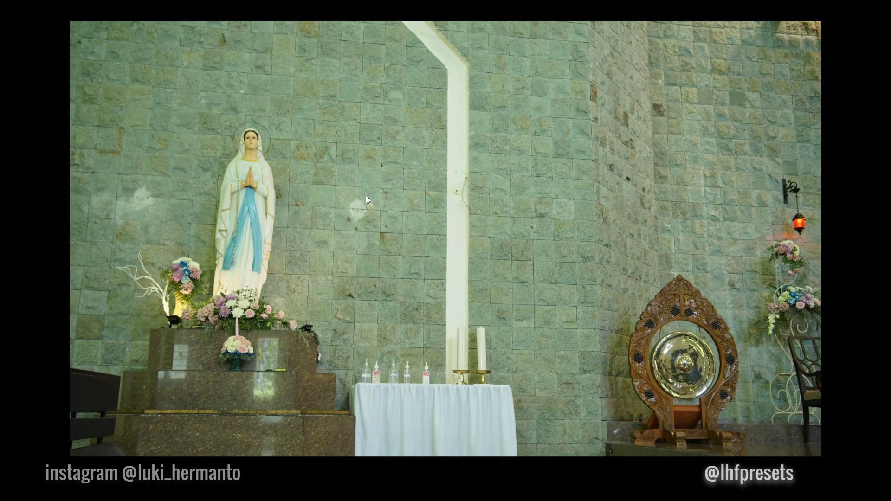
double_click(437, 303)
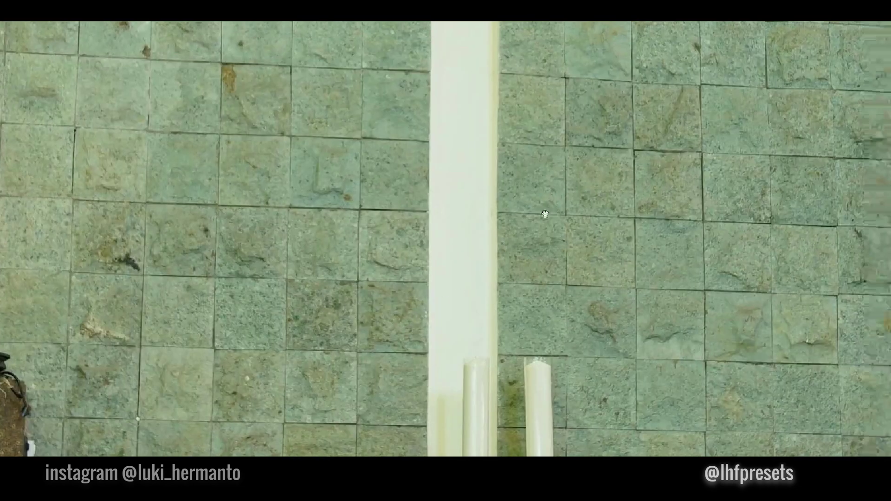
drag(545, 214, 342, 235)
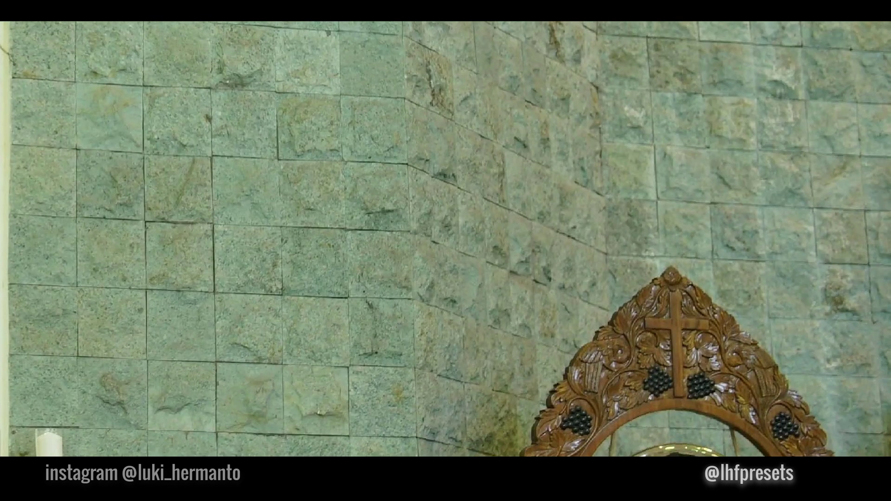
key(z)
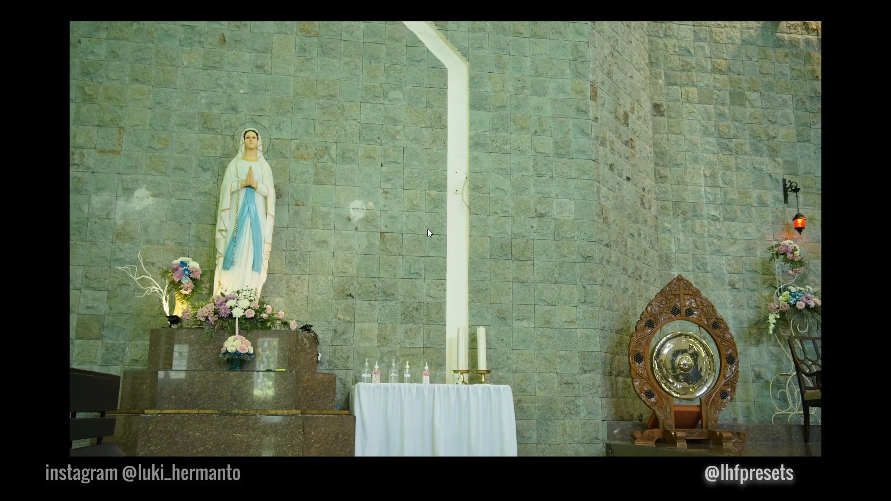
key(Escape)
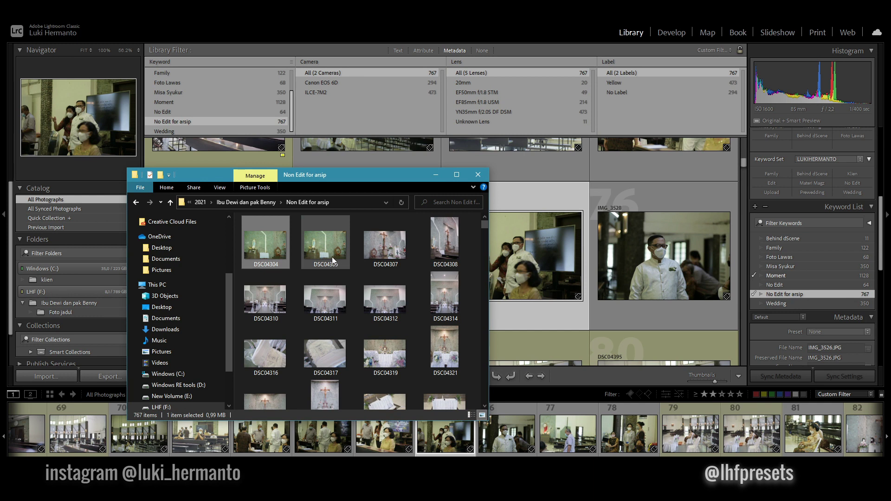
Switch back to Lightroom Classic and select all photos filtered by the "No Edit for arsip" keyword.
mouse_move(328, 259)
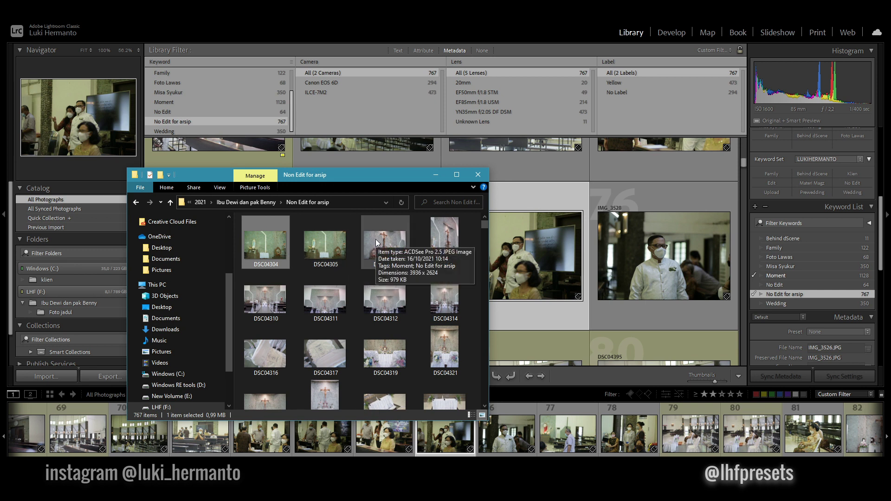
click(435, 175)
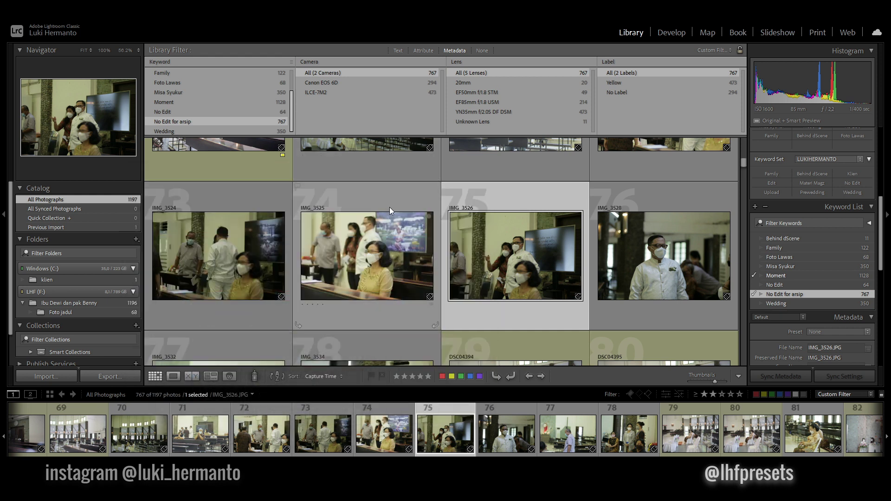
scroll(383, 247, up, 5)
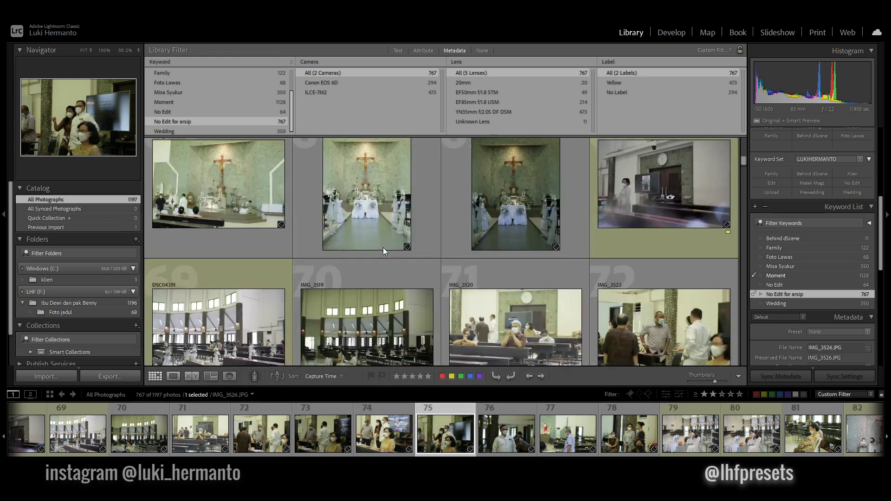
scroll(436, 260, up, 6)
drag(742, 158, 742, 141)
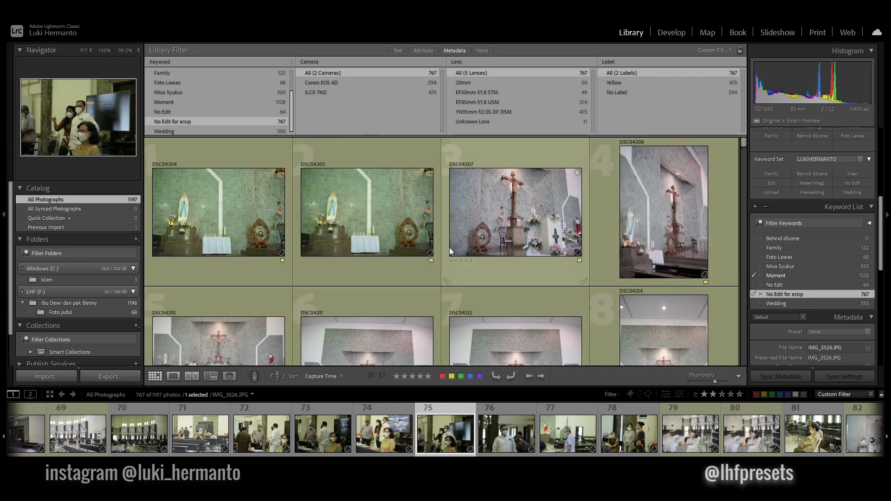
click(242, 216)
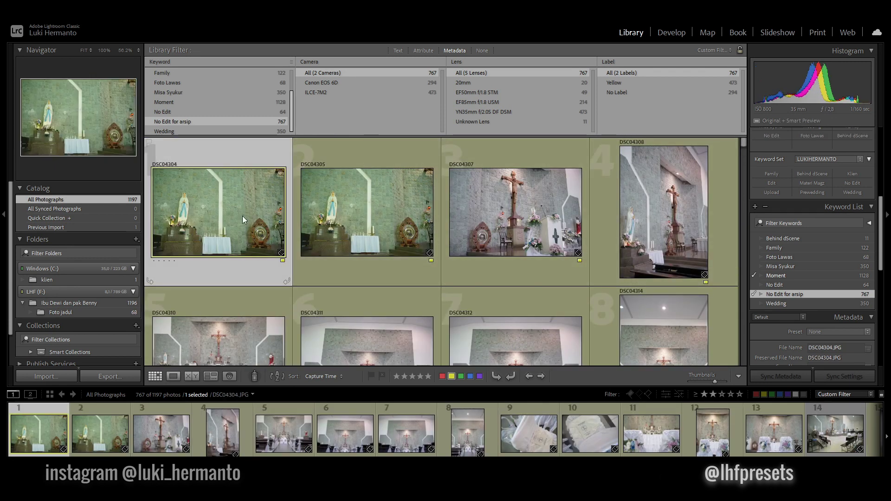
key(ctrl+a)
Discard the 1:1 previews of the selected photos.
click(52, 21)
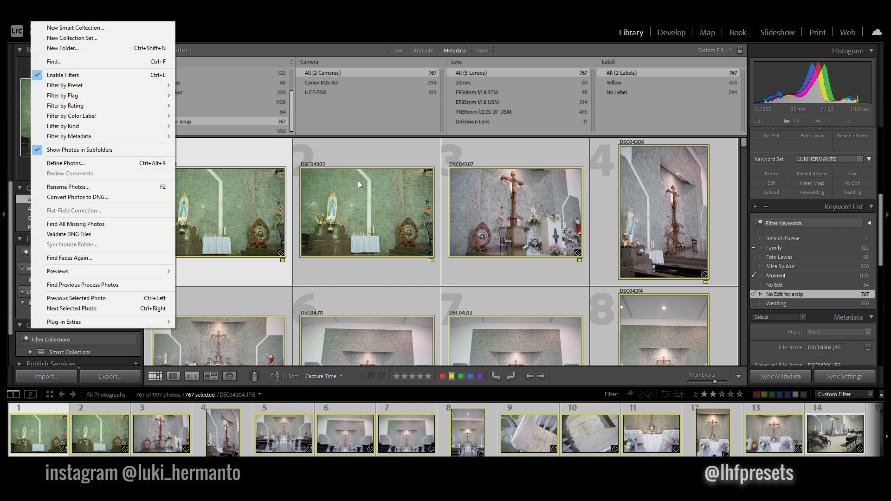
click(536, 38)
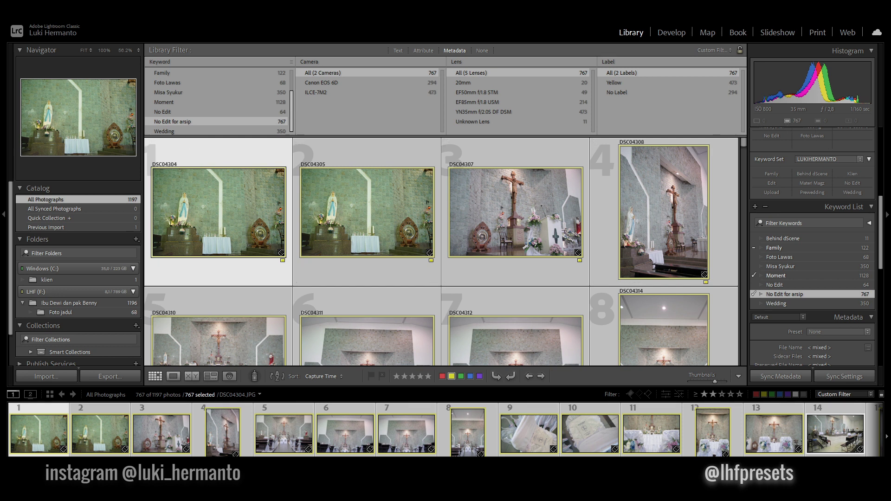
key(alt+l)
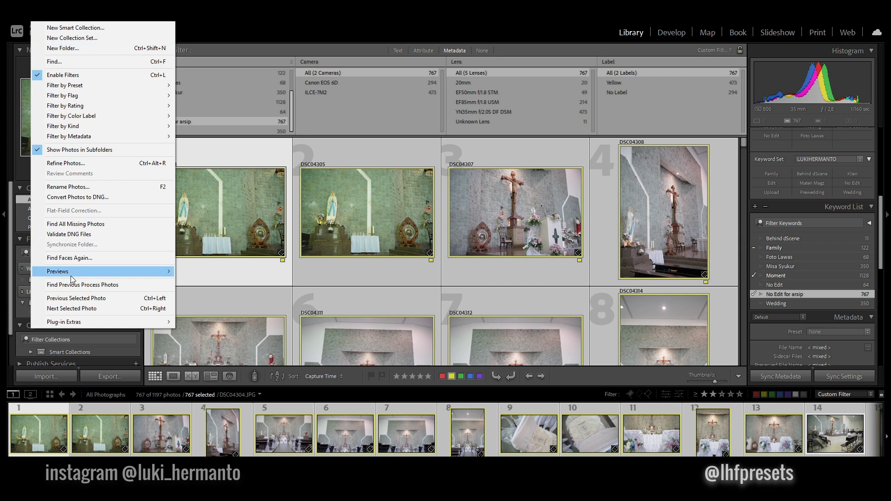
mouse_move(79, 277)
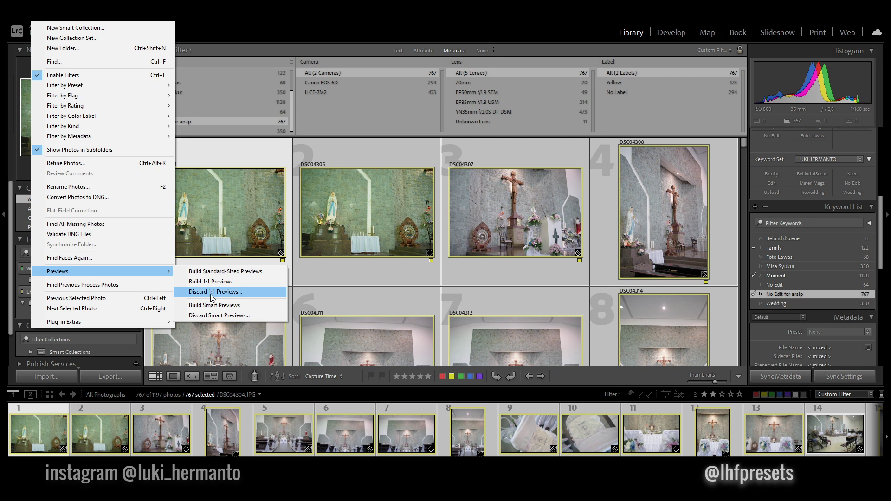
click(210, 292)
click(462, 256)
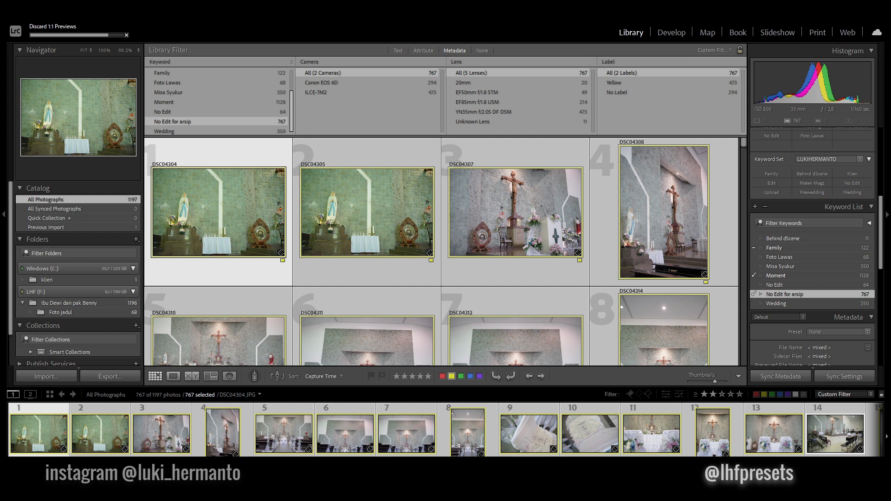
Discard the Smart Previews of the selected photos.
key(alt+l)
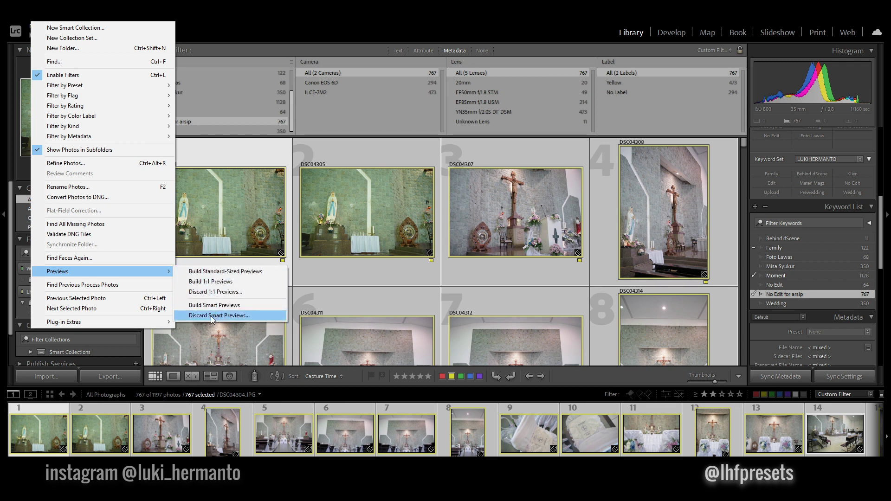
click(226, 316)
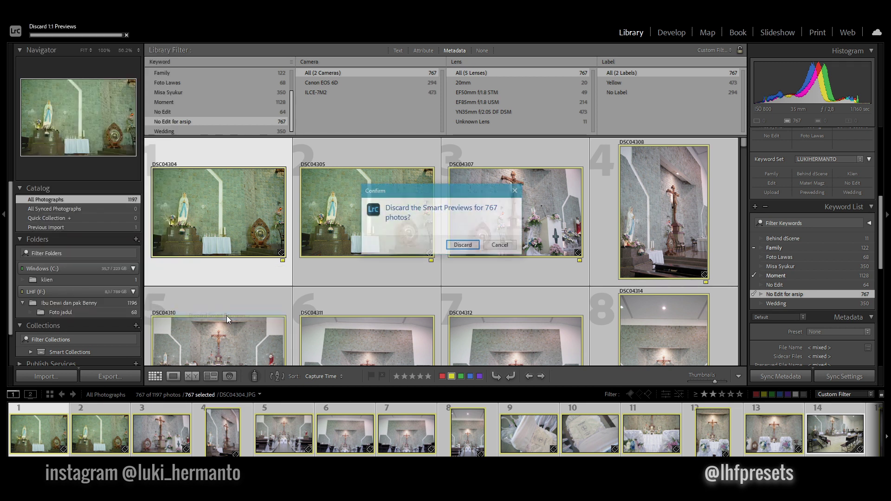
click(455, 247)
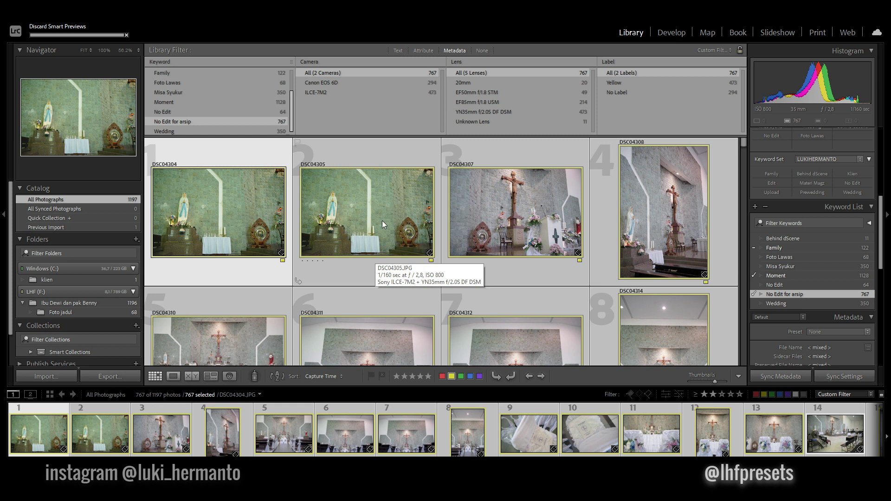
Look through the photos filtered by the "No Edit for arsip" keyword, from the first row to the last.
scroll(369, 222, down, 1)
scroll(369, 222, up, 1)
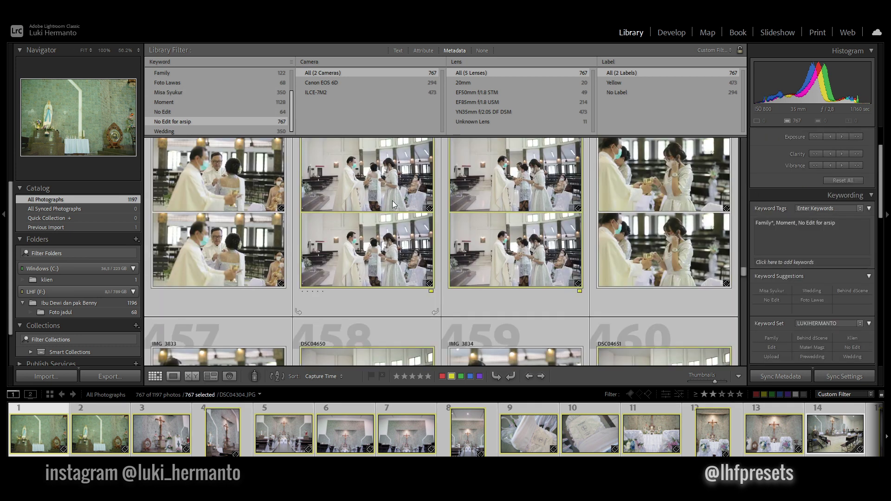
scroll(392, 201, up, 2)
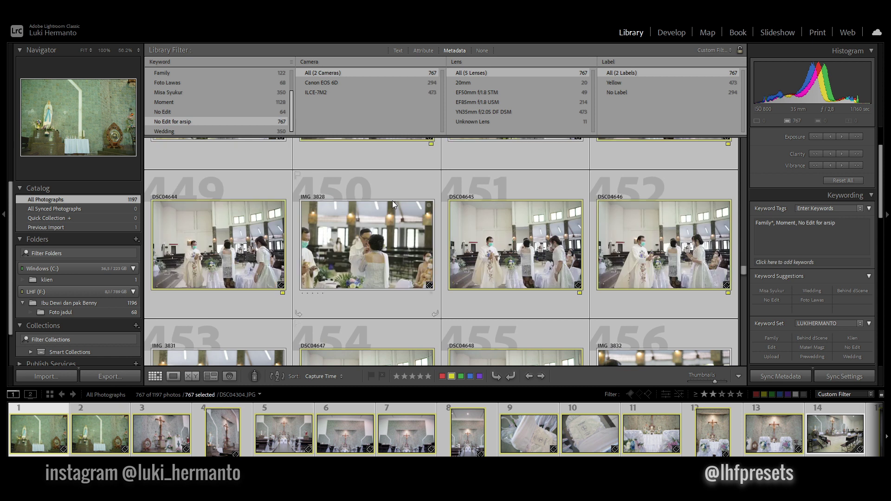
scroll(392, 200, down, 1)
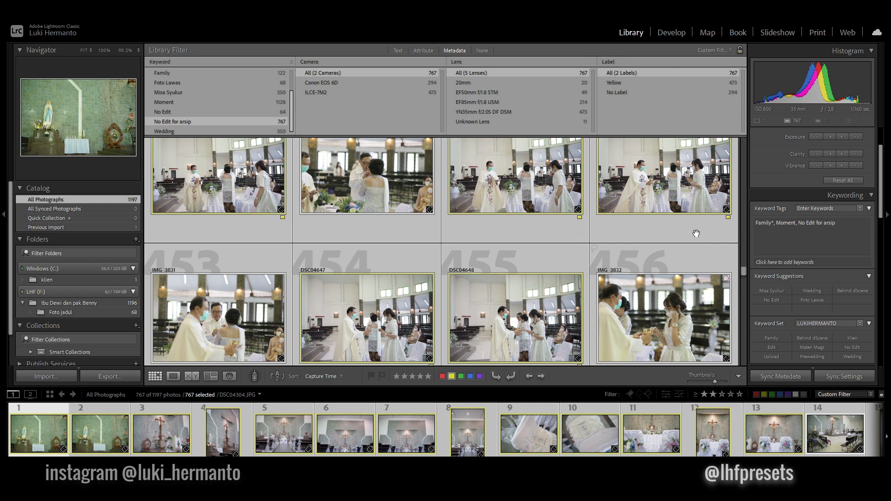
scroll(852, 301, down, 4)
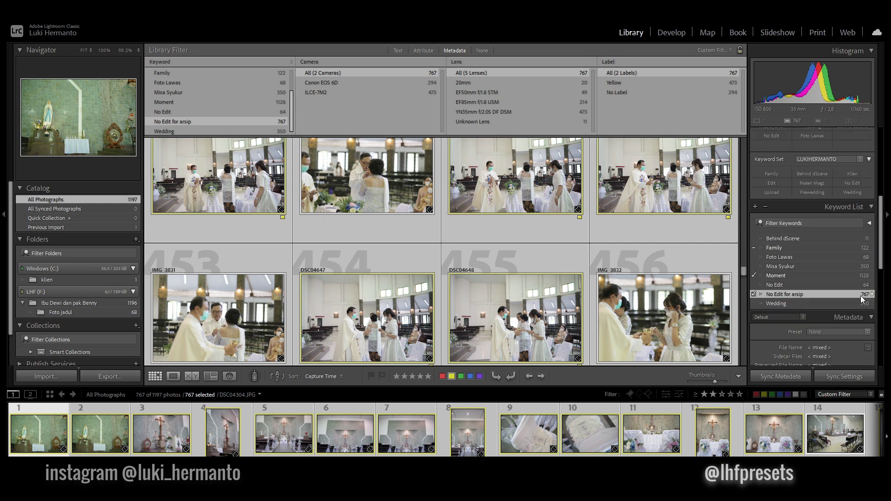
click(872, 295)
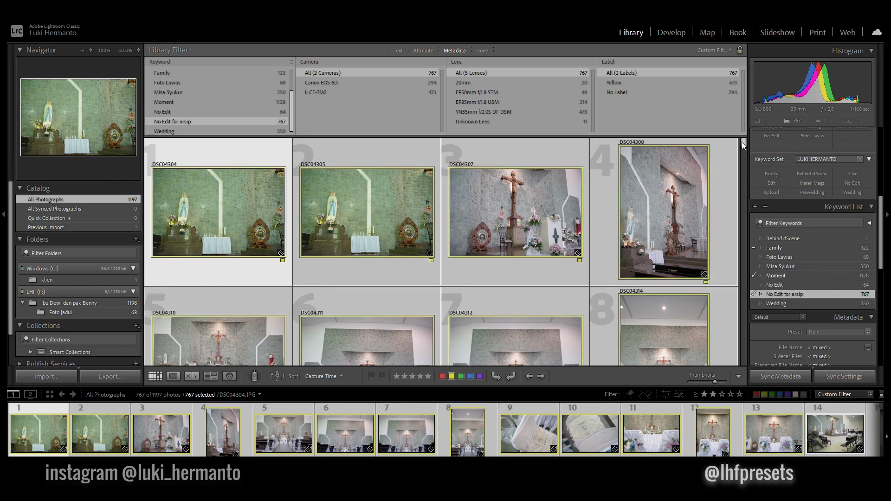
drag(745, 292, 744, 365)
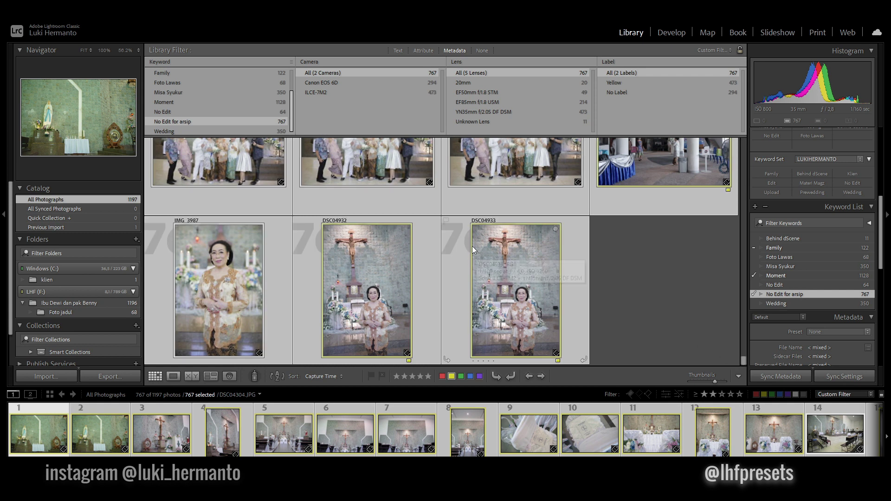
scroll(545, 248, up, 3)
scroll(545, 244, down, 3)
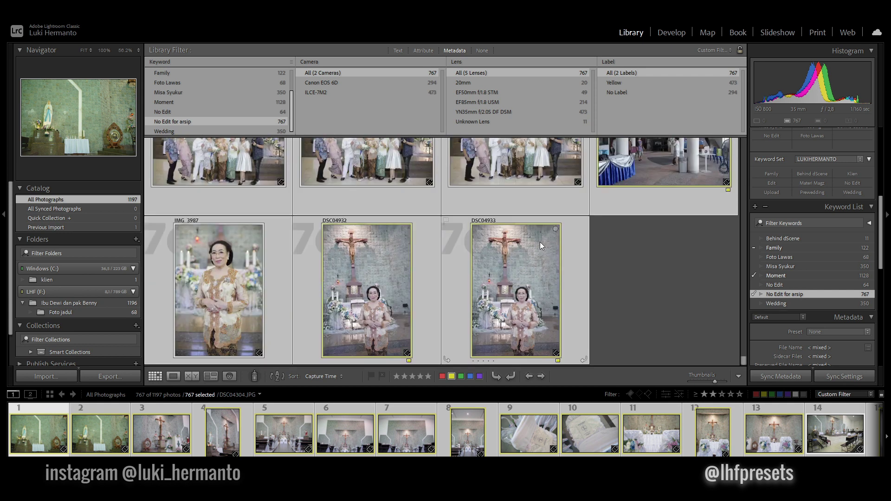
Remove the selected "No Edit for arsip" photos from the catalog and delete them from disk.
right_click(505, 252)
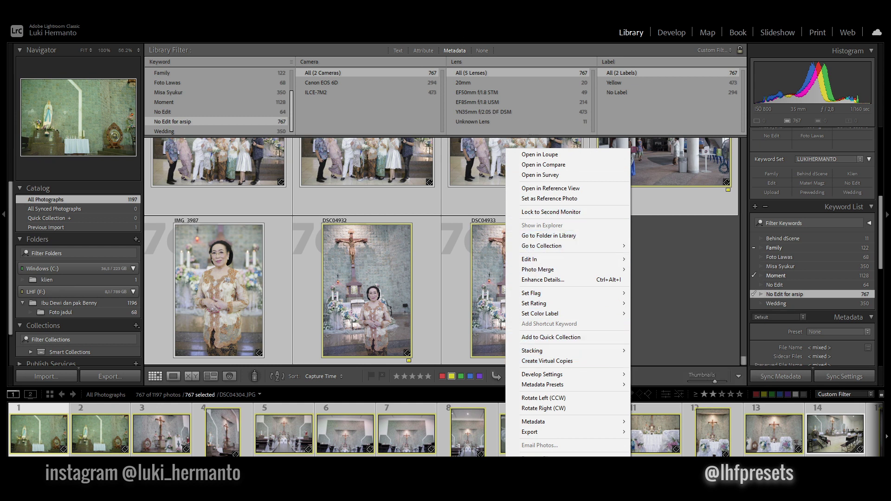
click(531, 459)
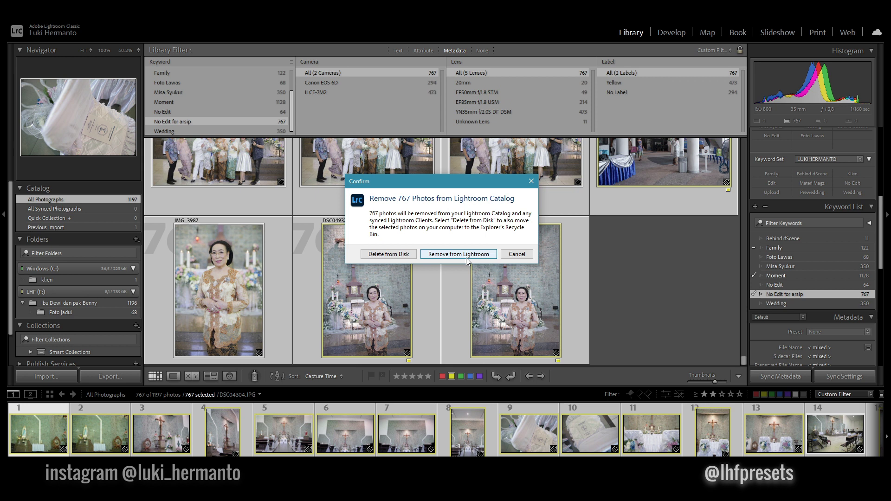
click(391, 257)
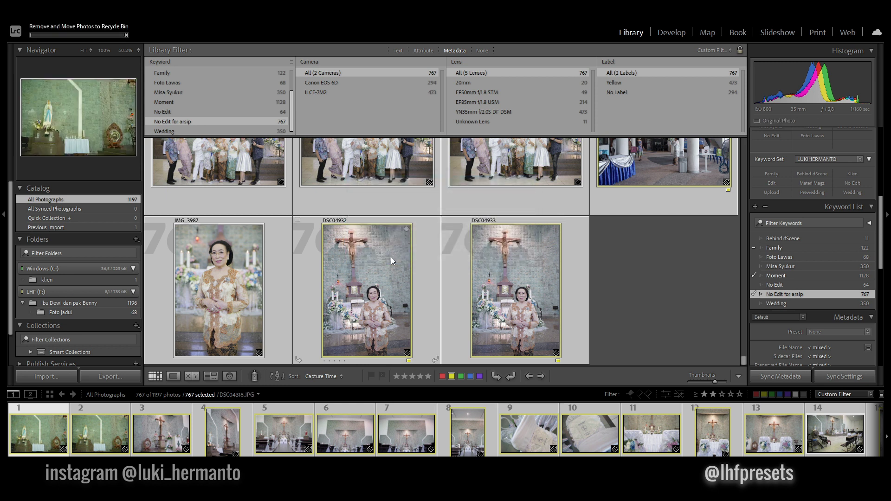
Switch to the File Explorer window showing the "Back up" folder and select all its files.
mouse_move(299, 492)
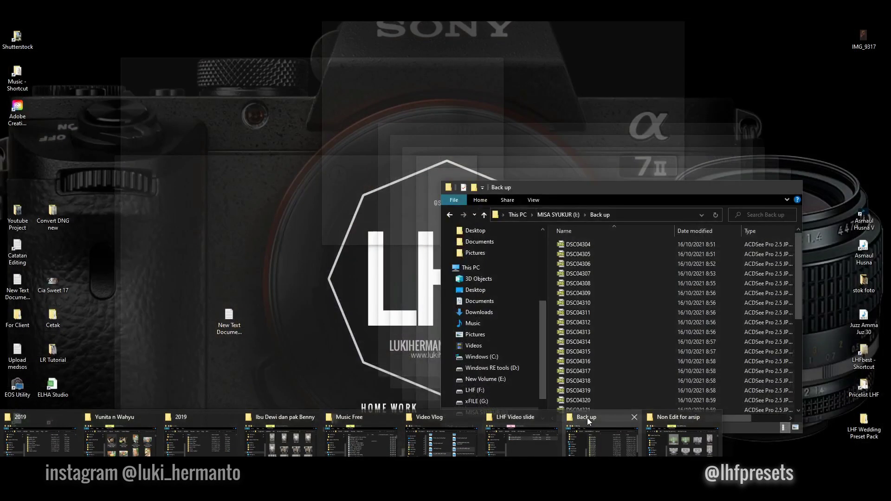
click(587, 418)
key(ctrl+a)
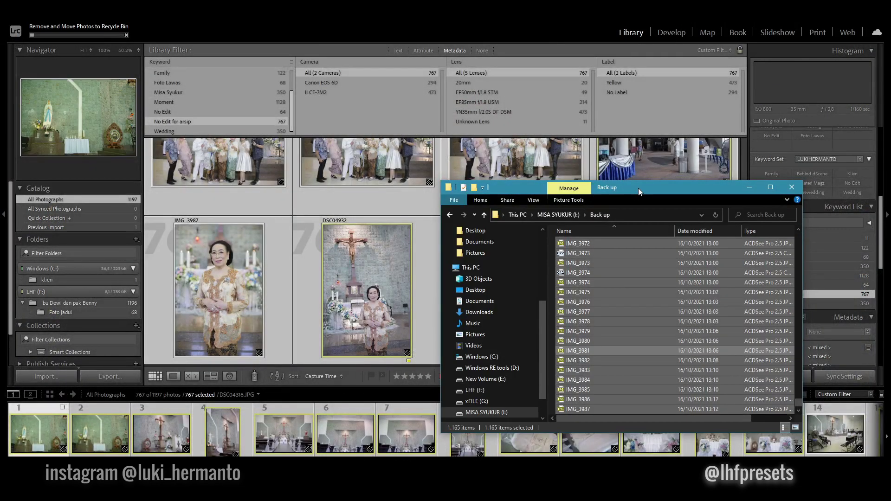
In a new File Explorer window, examine the "Back up" folder's size and contents on MISA SYUKUR (I:), and return to the This PC drive overview.
key(super+e)
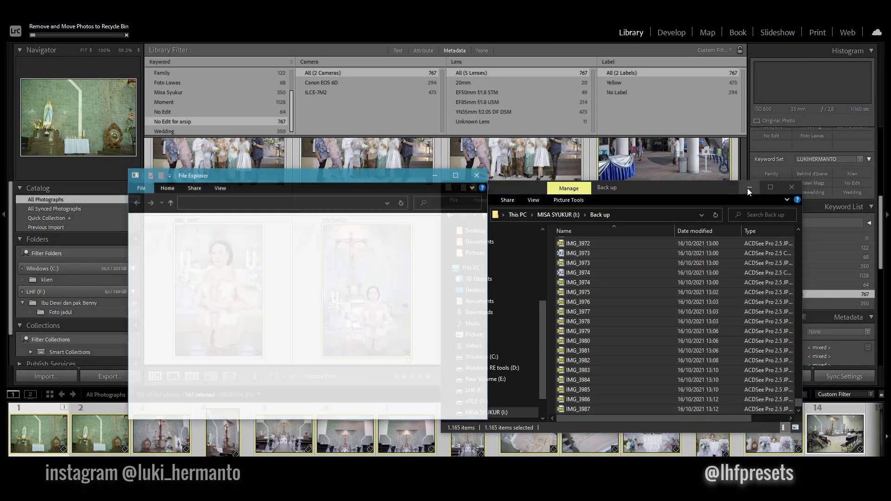
click(747, 188)
drag(388, 177, 474, 149)
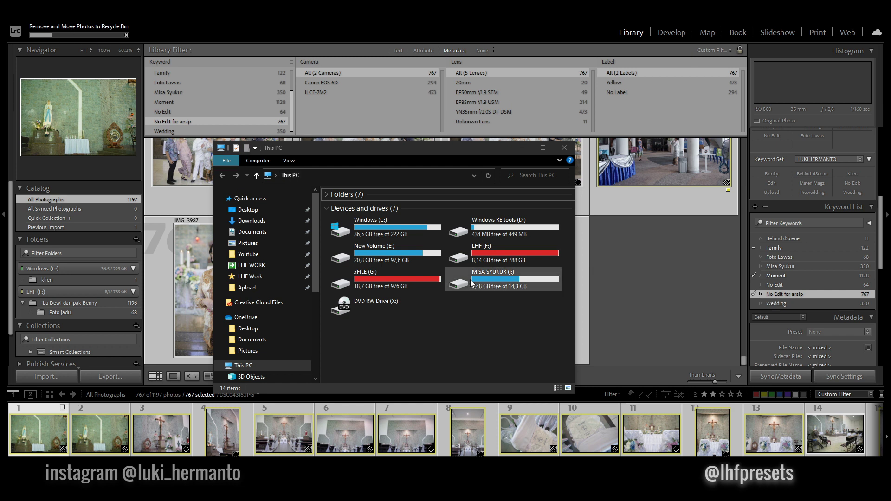
double_click(490, 279)
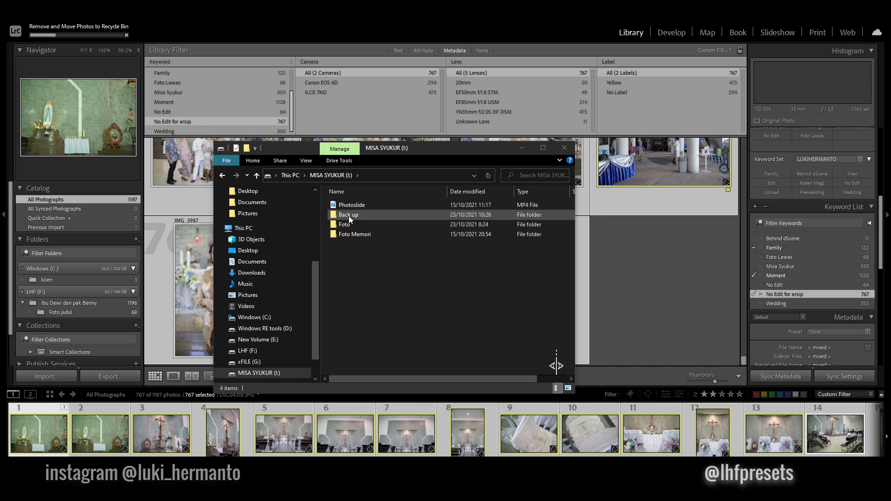
mouse_move(349, 215)
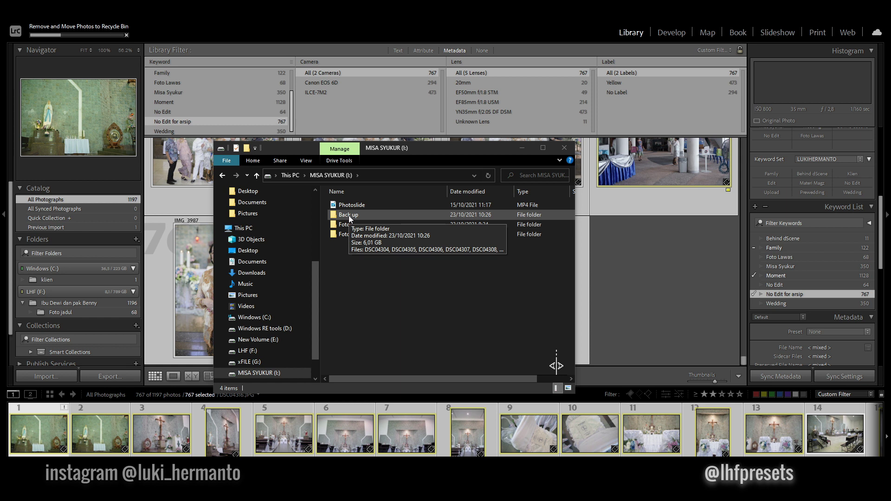
double_click(349, 215)
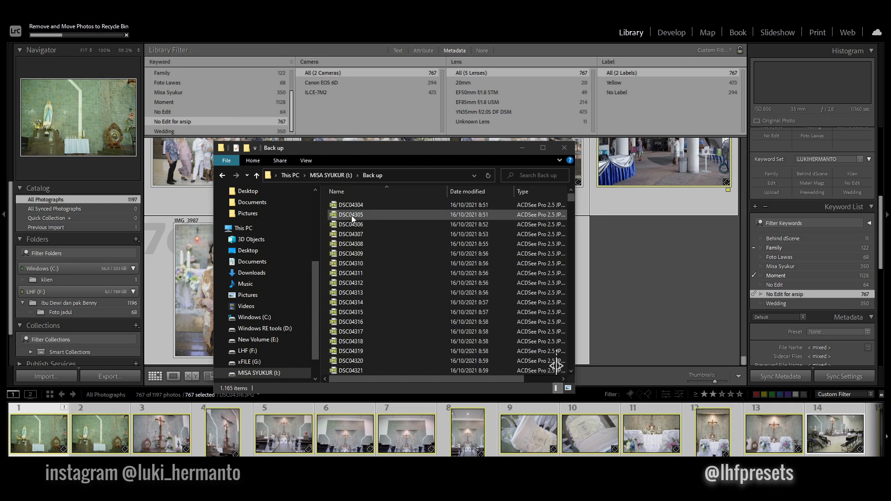
drag(571, 197, 560, 368)
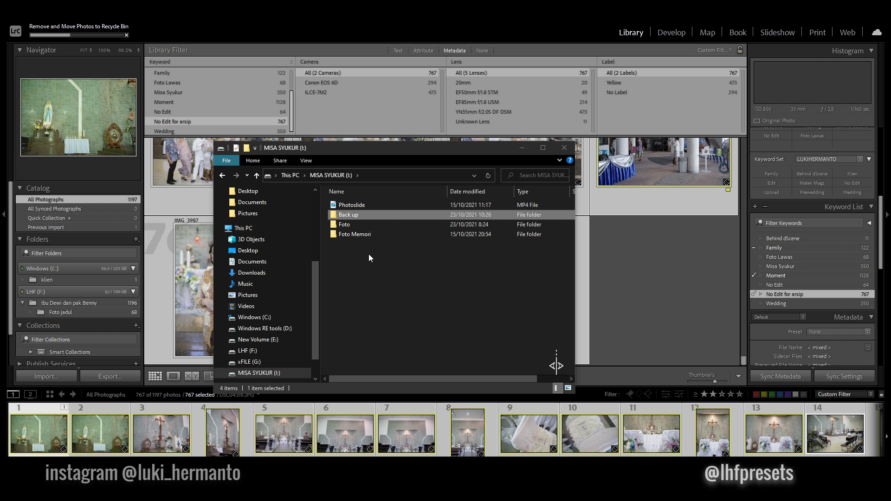
click(290, 175)
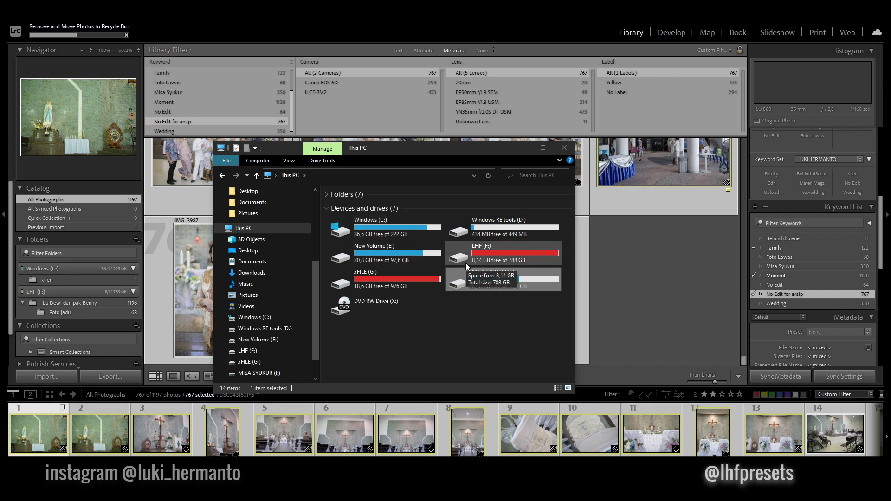
click(481, 294)
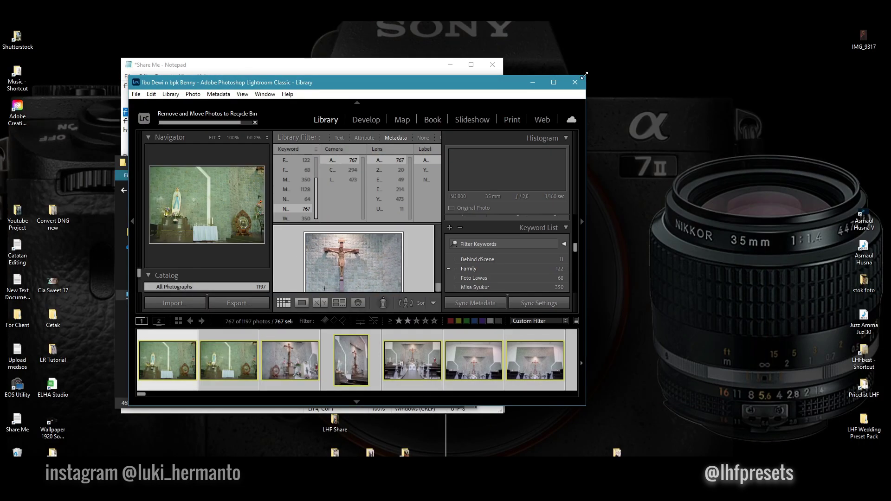
Enlarge the Lightroom Classic window and switch it to full screen.
drag(586, 76, 721, 26)
click(710, 33)
click(502, 248)
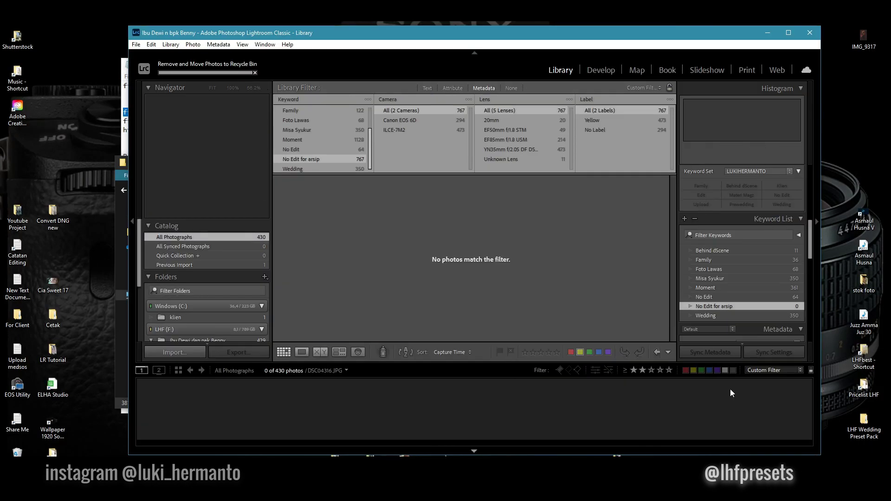
key(f)
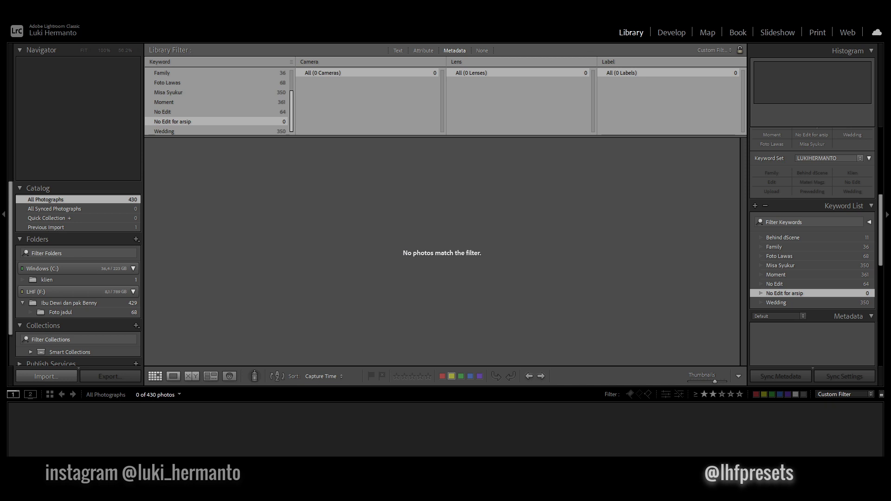
Show Lightroom Classic in a normal window with the desktop exposed and place the This PC window over it.
click(758, 421)
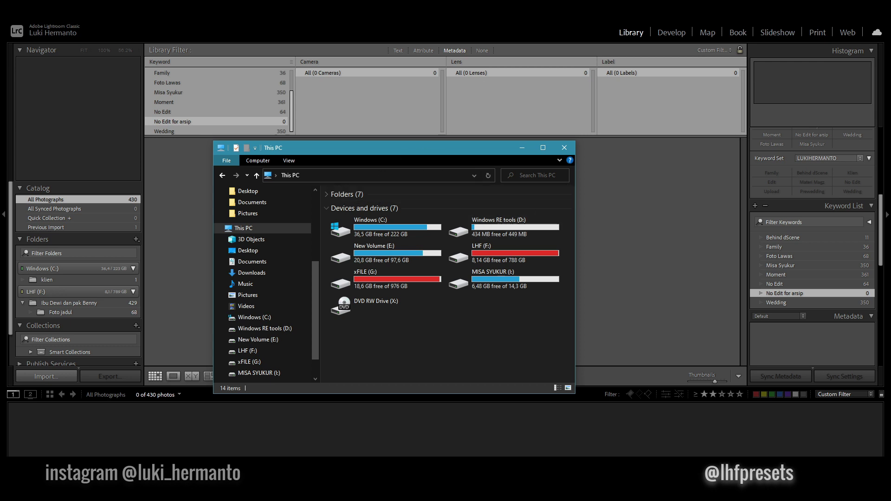
key(alt+Tab)
key(shift+f)
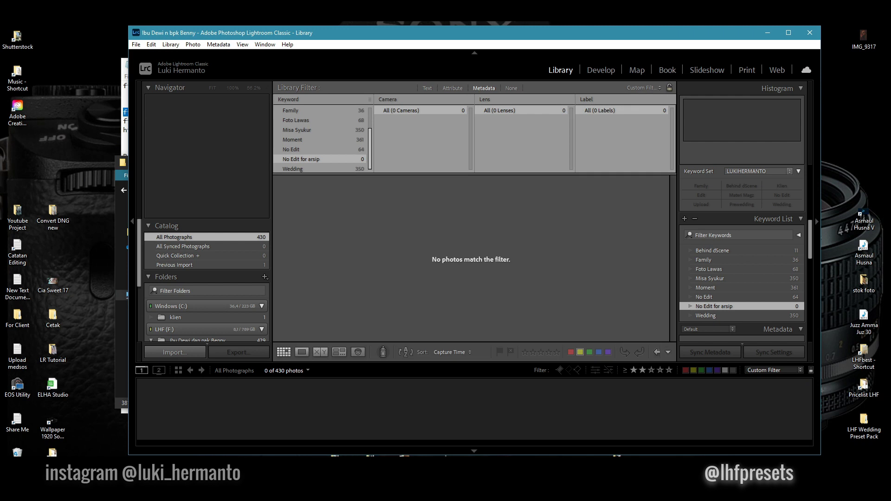
key(alt+Tab)
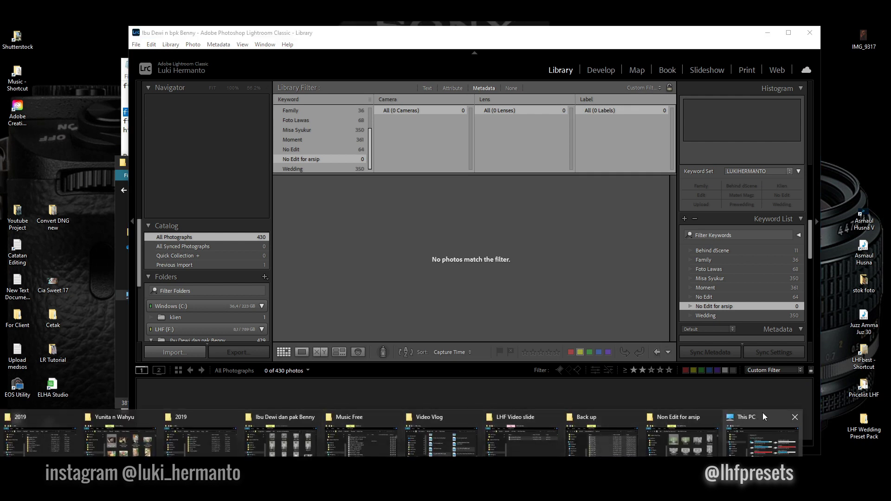
drag(408, 148, 458, 138)
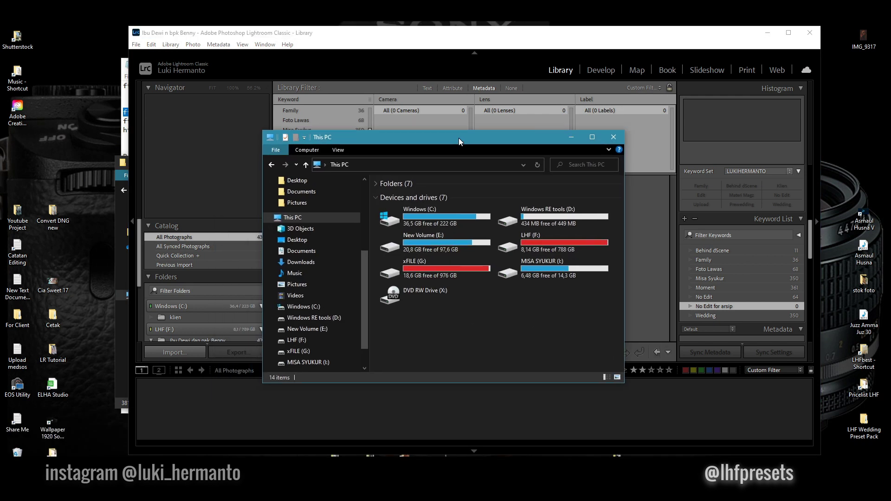
Permanently empty the Recycle Bin while keeping the free space of drive LHF (F:) in view, and return to Lightroom Classic.
right_click(18, 453)
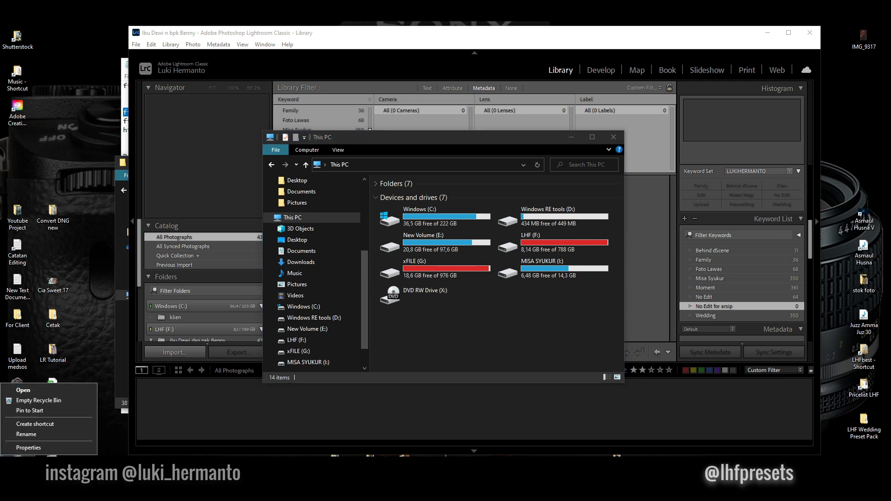
click(40, 400)
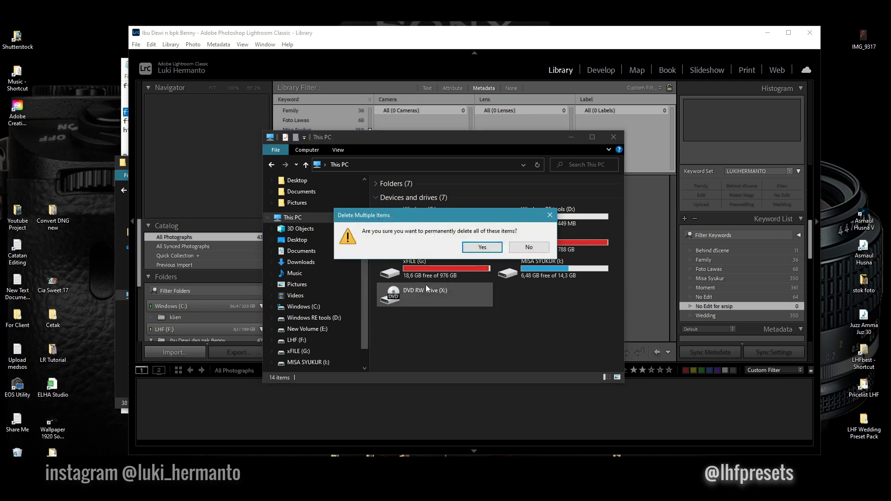
drag(475, 216, 522, 308)
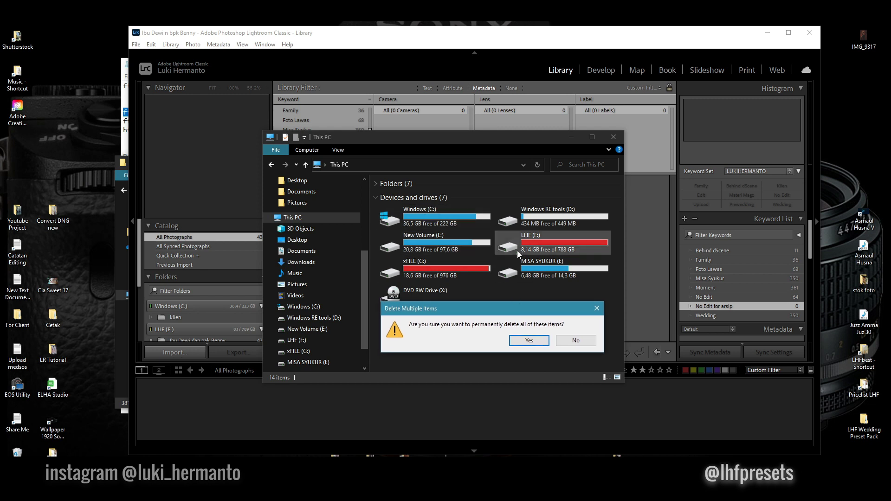
click(522, 342)
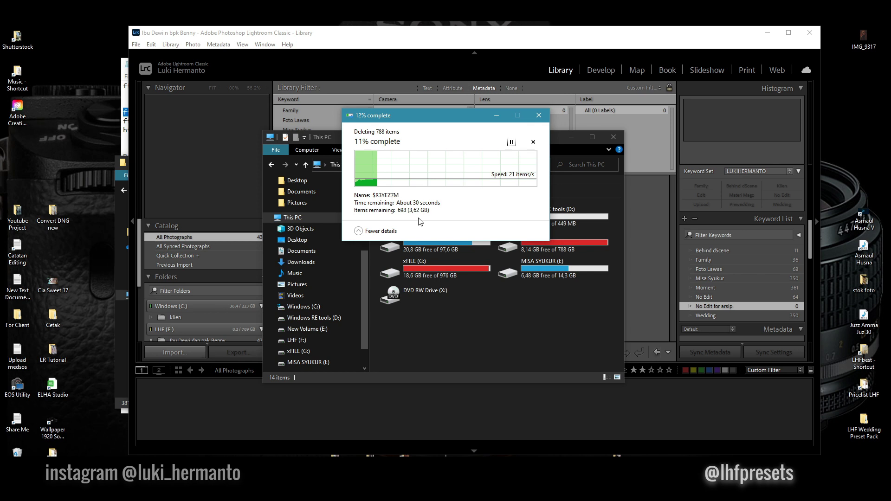
drag(442, 115, 516, 305)
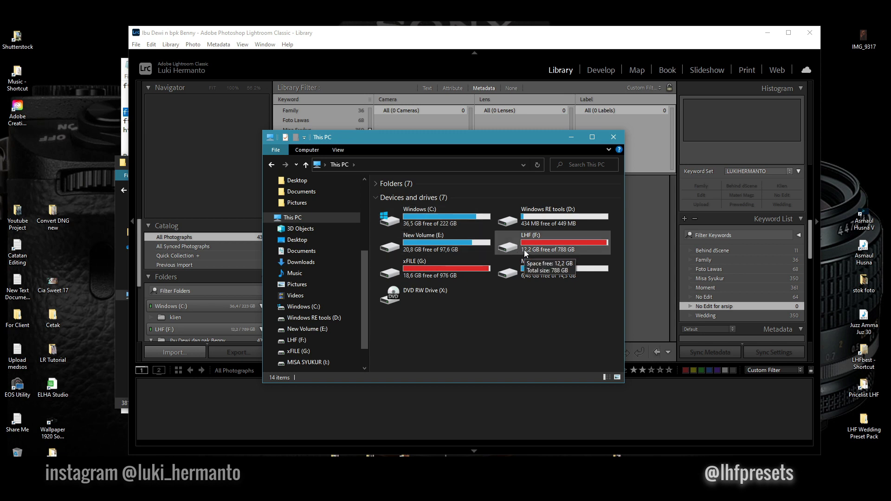
key(alt+Tab)
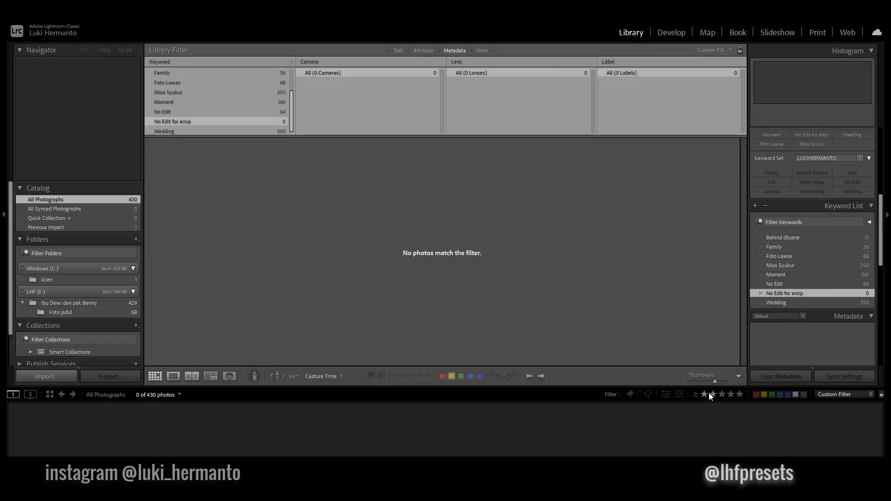
Switch the library filter from the No Edit for arsip keyword to the photos tagged Moment, without any rating filter.
click(707, 395)
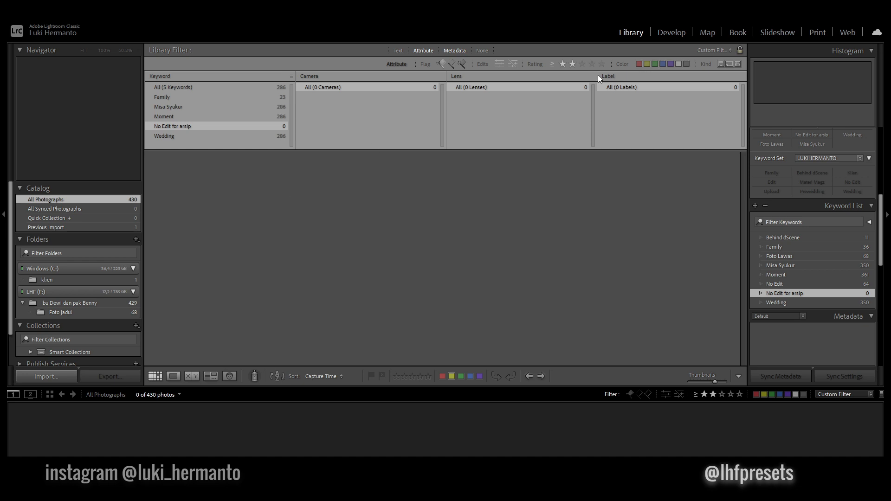
click(709, 50)
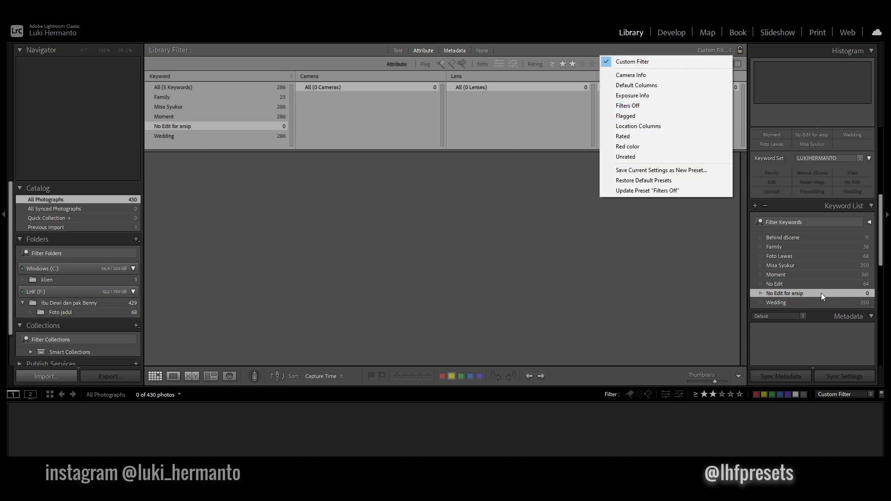
click(866, 274)
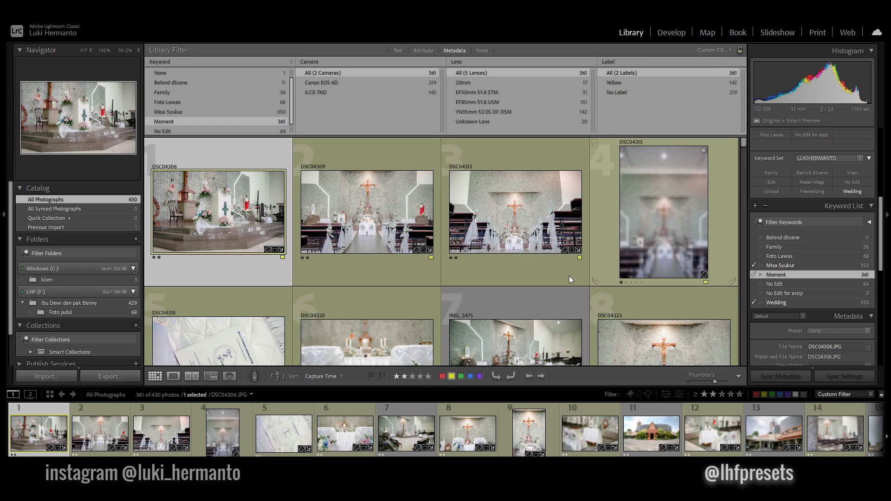
Look through the thumbnails of the photos tagged Moment, checking their star ratings and colour labels.
scroll(559, 269, down, 1)
scroll(454, 228, up, 1)
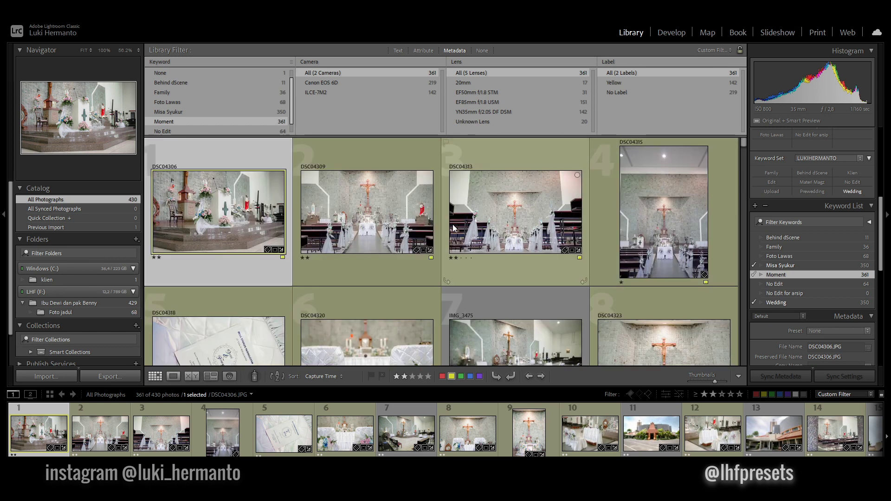
scroll(549, 238, down, 4)
scroll(552, 238, down, 9)
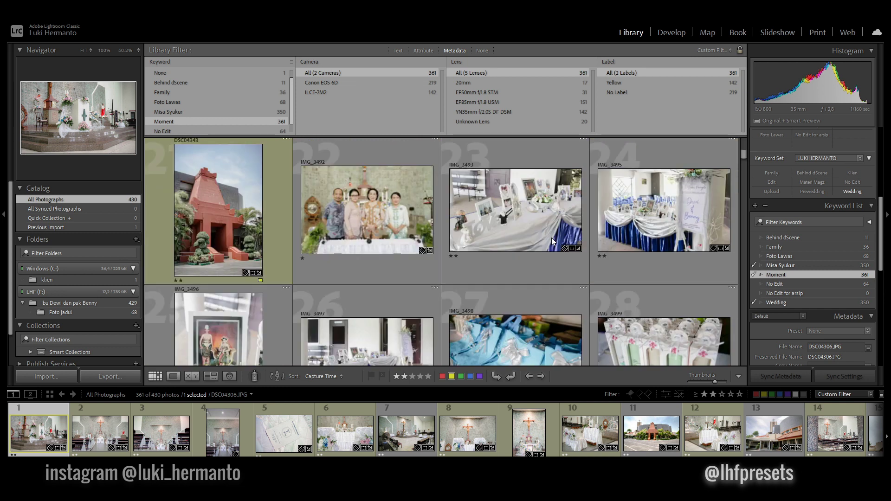
scroll(527, 243, up, 10)
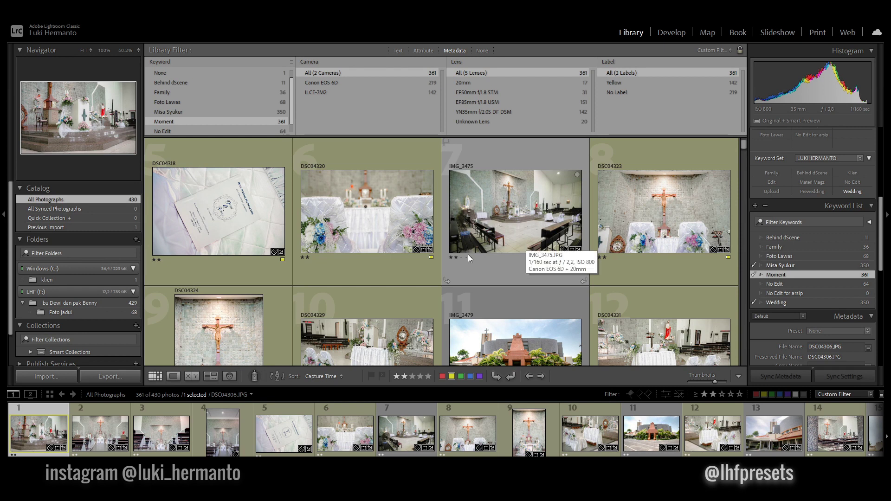
scroll(418, 260, down, 8)
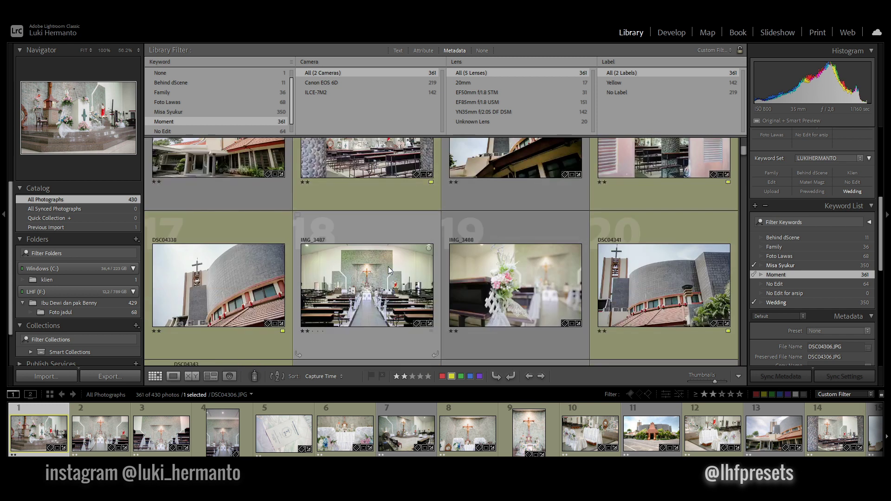
scroll(388, 267, down, 3)
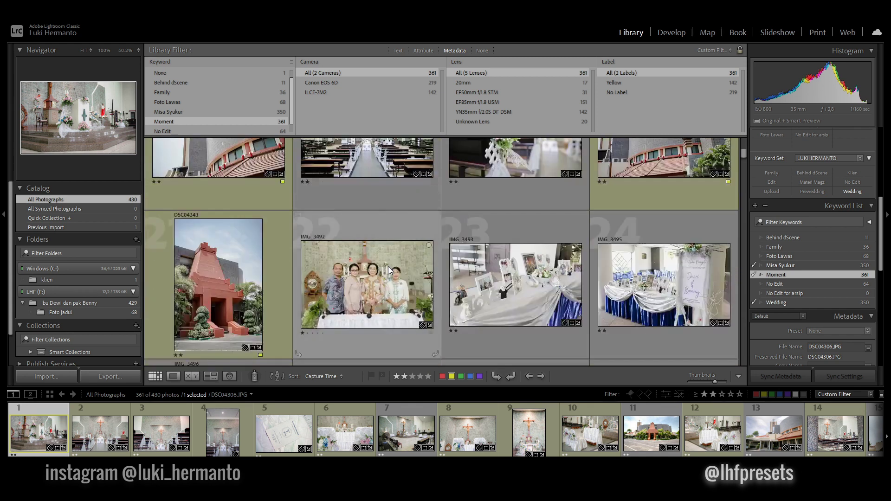
scroll(388, 269, down, 8)
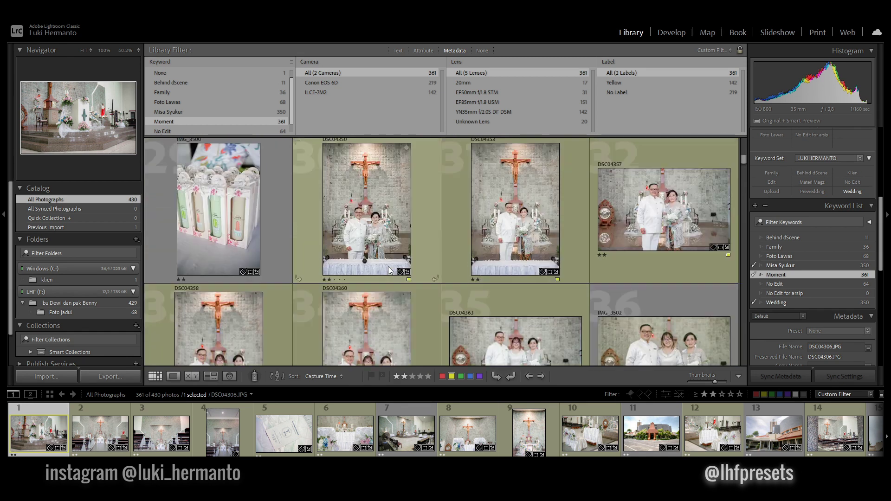
scroll(389, 269, down, 2)
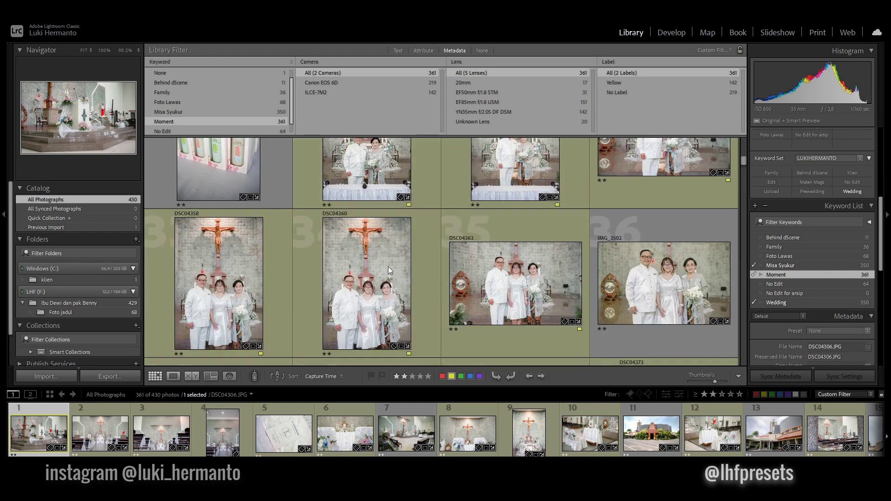
scroll(388, 266, down, 4)
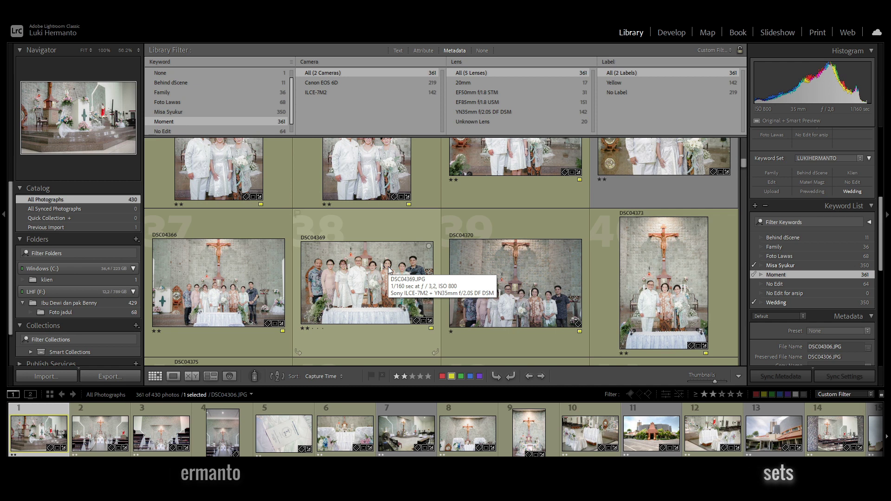
scroll(388, 267, down, 10)
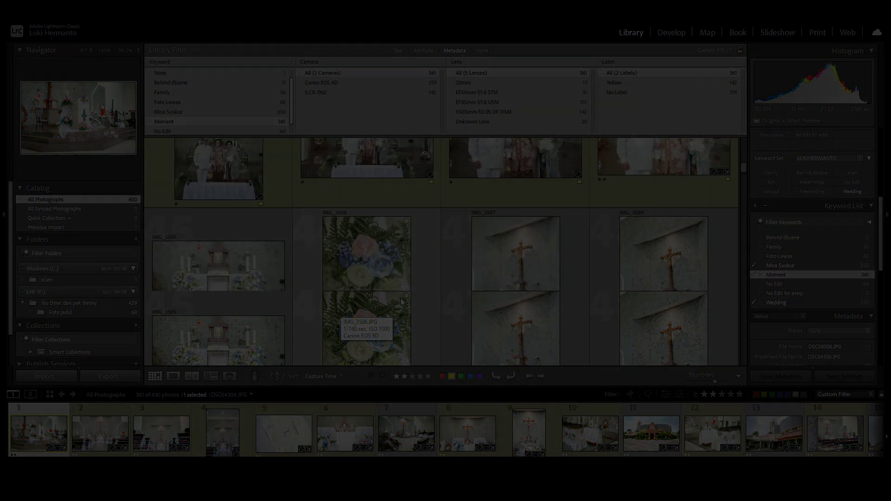